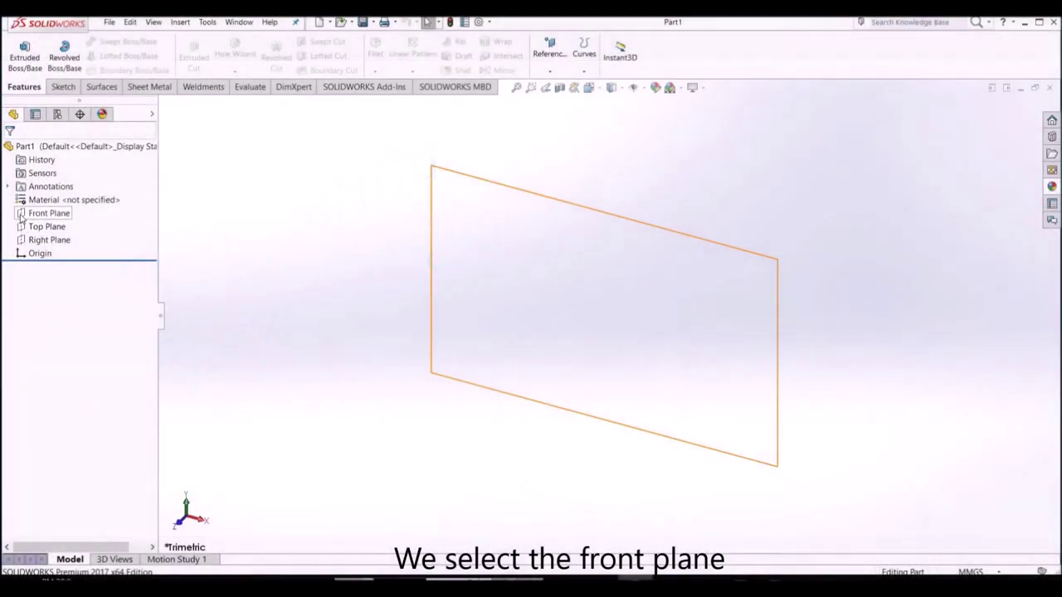
# Step: Select the Front Plane in the FeatureManager design tree
pyautogui.click(28, 215)
# Step: Start Sketch1 on the Front Plane with a vertical construction centerline up from the origin
pyautogui.click(30, 199)
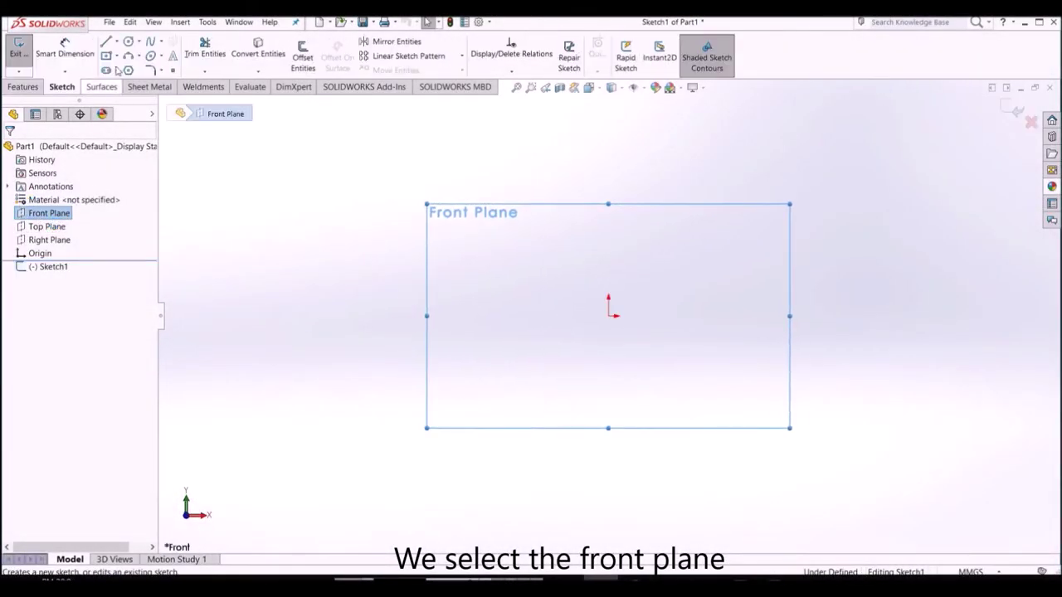
pyautogui.click(116, 42)
pyautogui.click(136, 66)
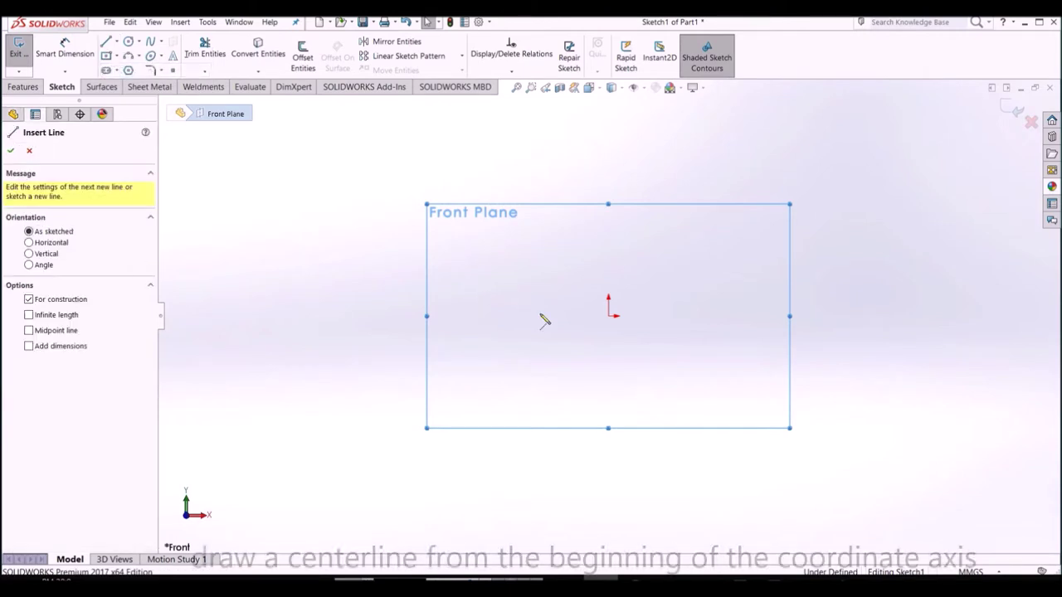
pyautogui.click(609, 315)
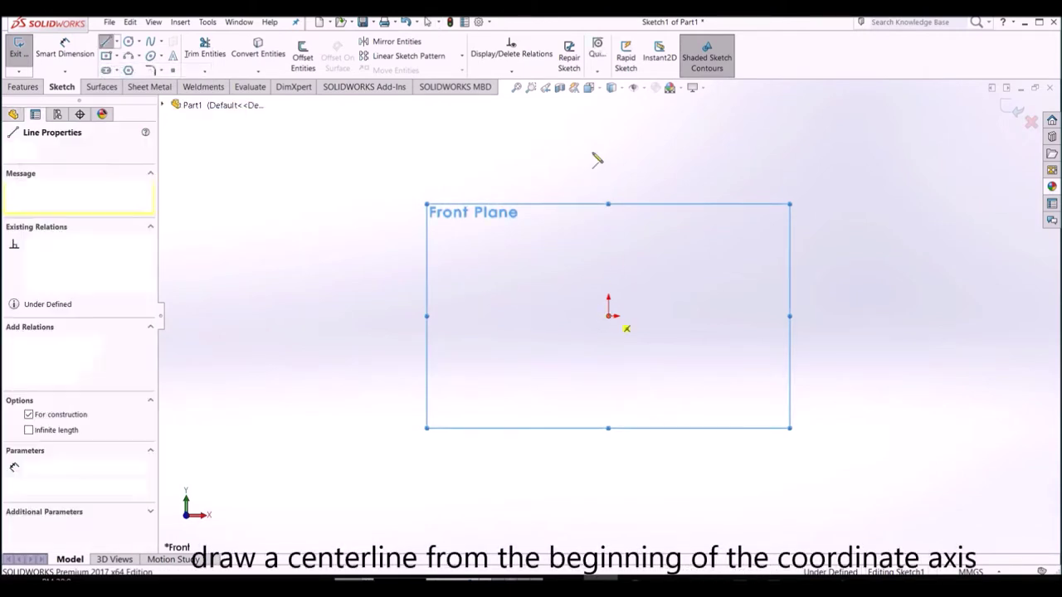
pyautogui.click(608, 106)
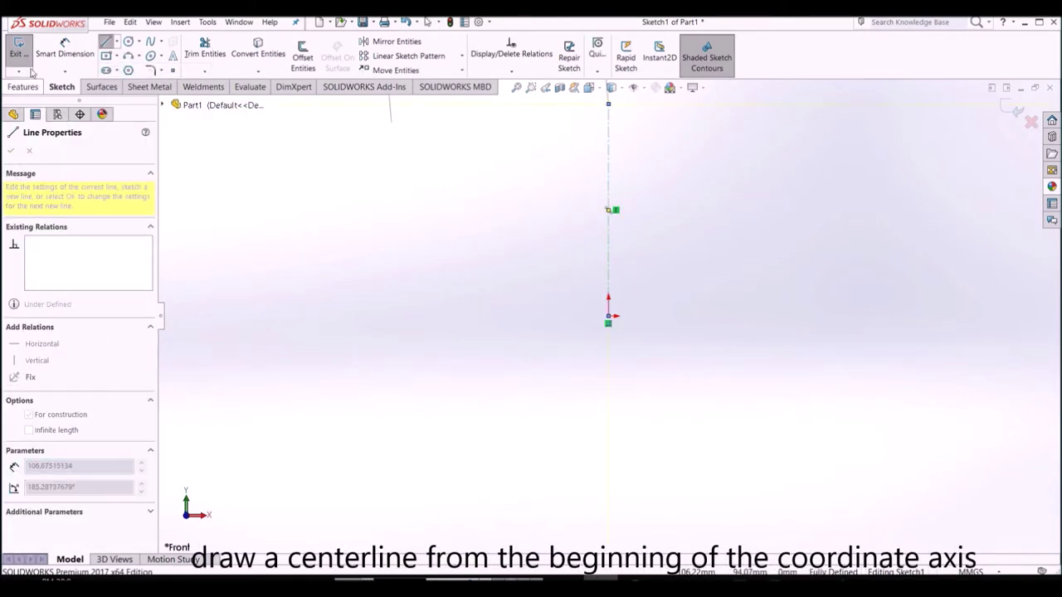
pyautogui.click(106, 40)
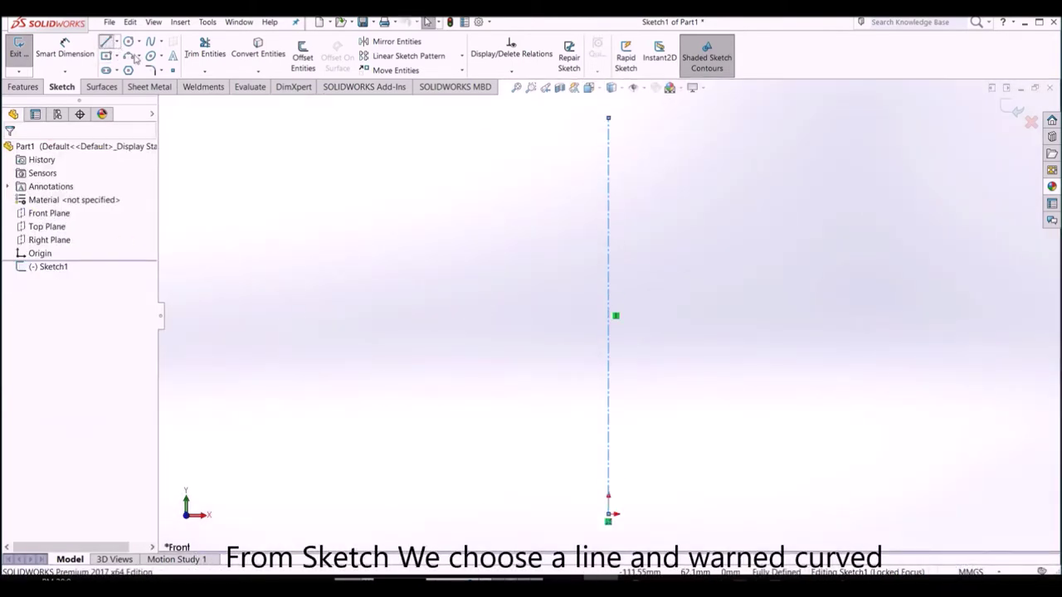
# Step: Draw the slanted neck line from the centerline top, a small bulging arc, and a short vertical line
pyautogui.click(107, 41)
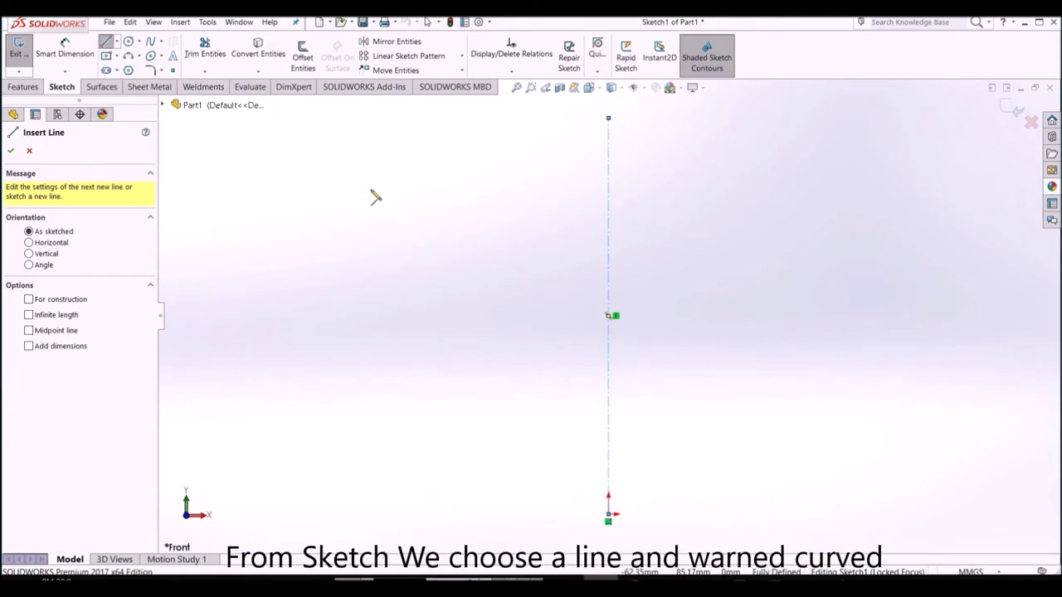
pyautogui.click(608, 119)
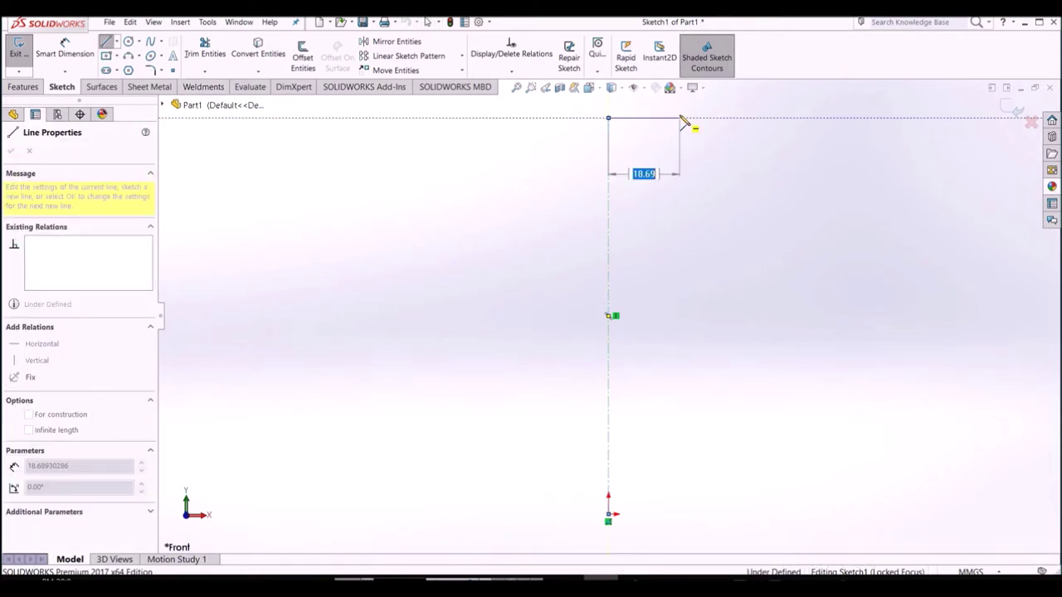
pyautogui.click(695, 213)
pyautogui.click(128, 56)
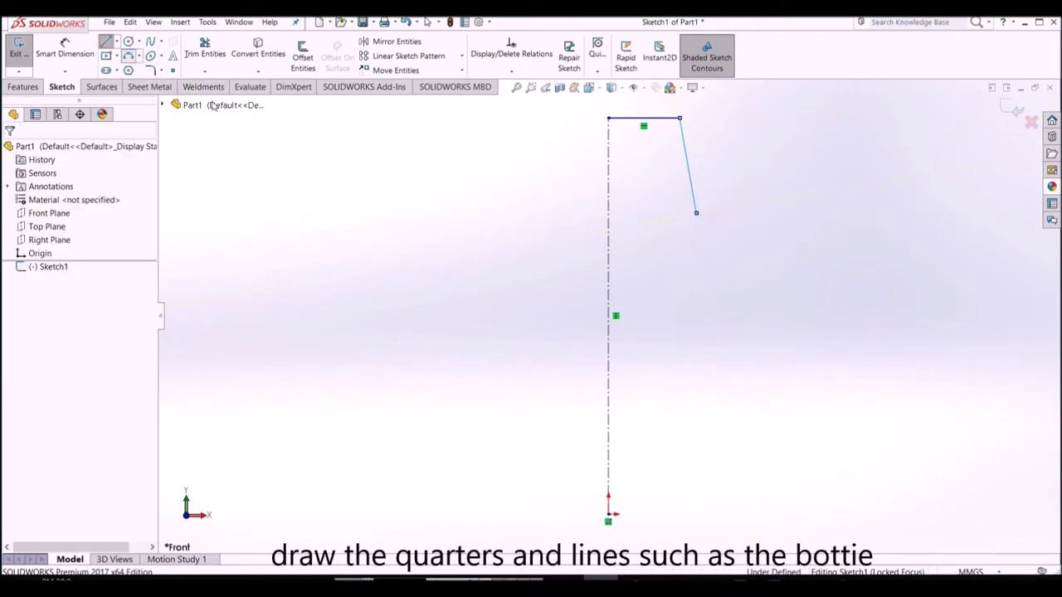
pyautogui.click(697, 214)
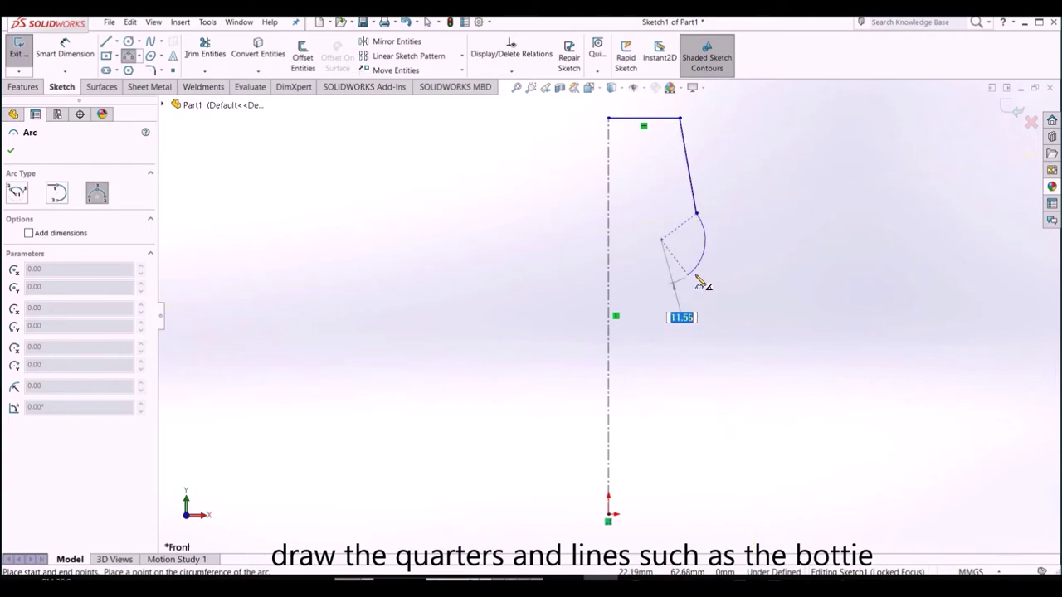
pyautogui.click(689, 276)
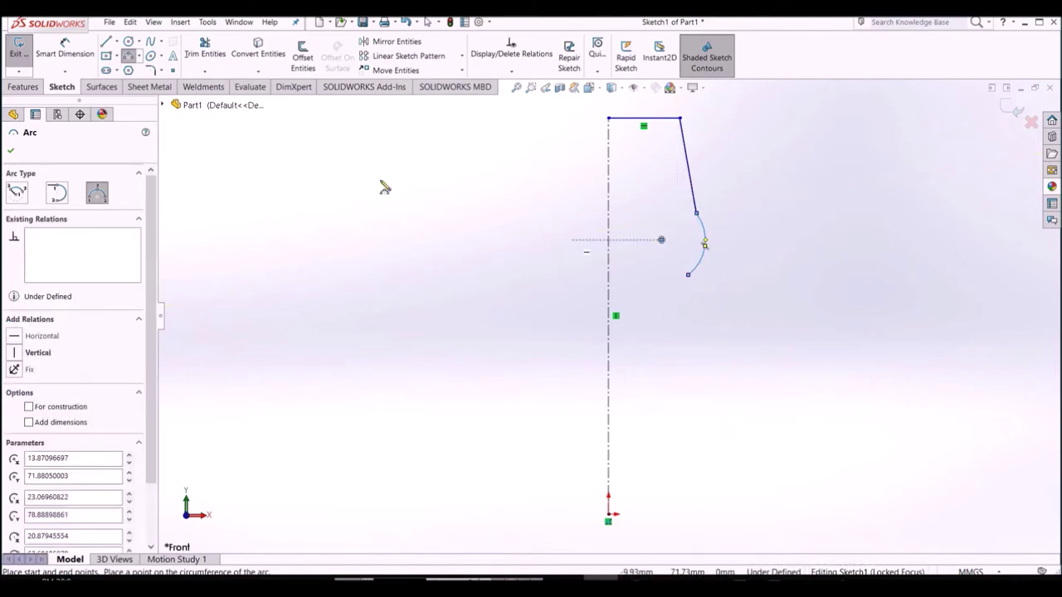
pyautogui.click(106, 42)
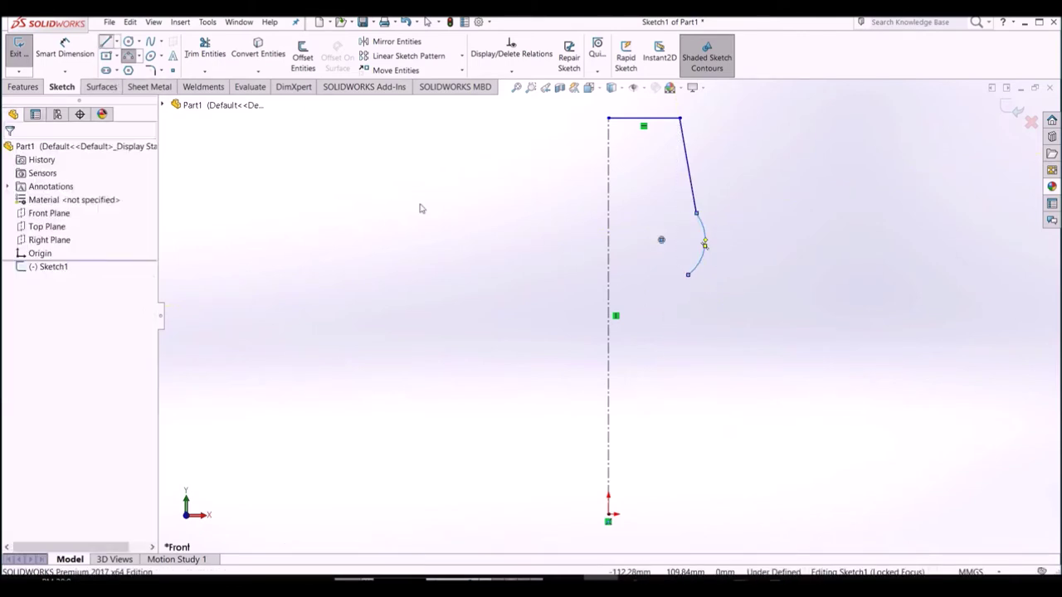
pyautogui.click(688, 277)
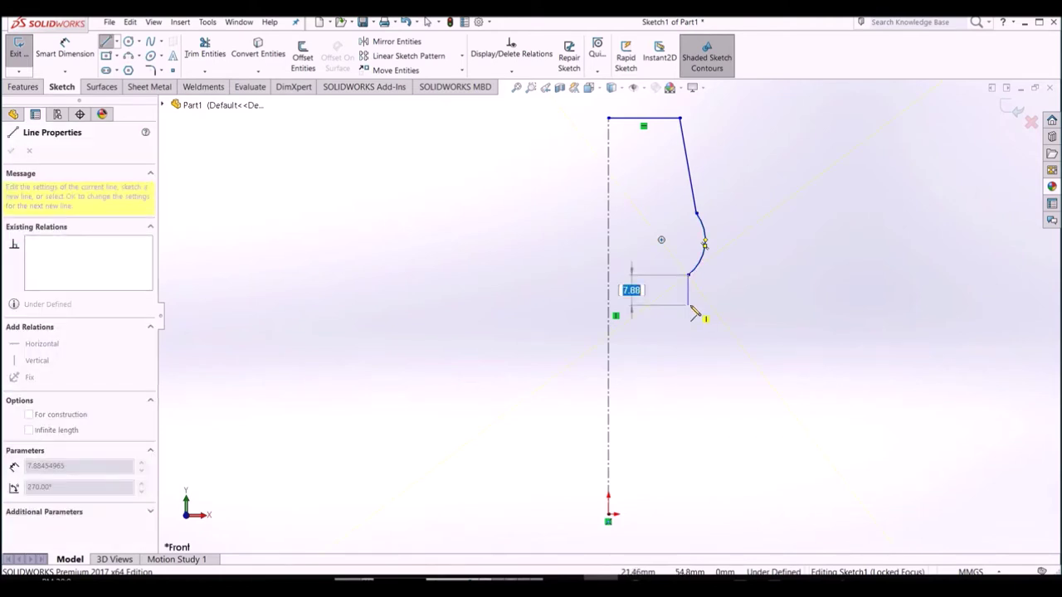
pyautogui.click(688, 304)
# Step: Add the large shoulder arc, slanted side, and base line, closing the outline at the top point
pyautogui.click(128, 54)
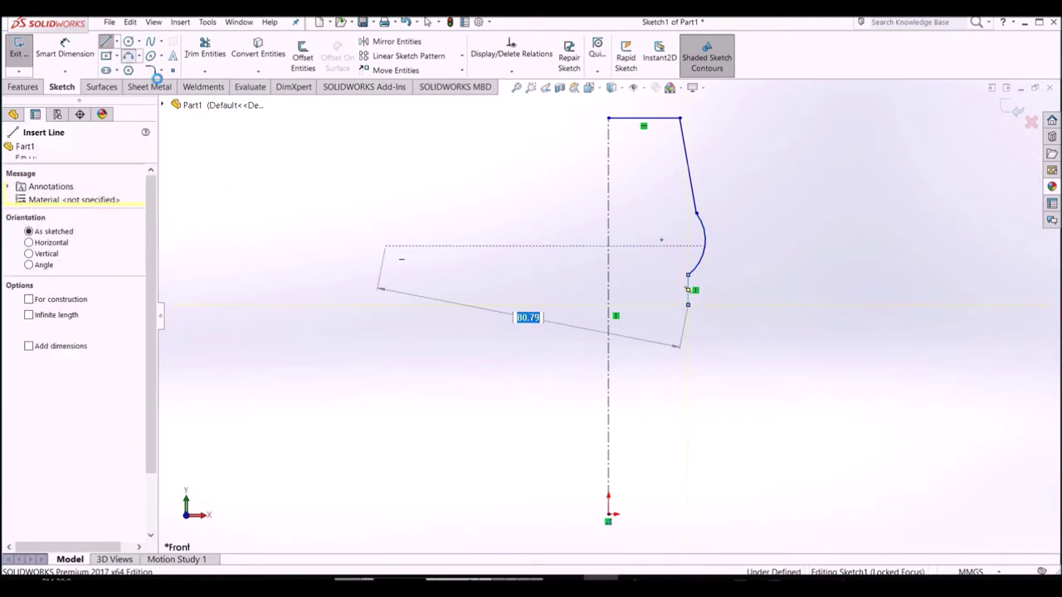
pyautogui.click(770, 357)
pyautogui.click(781, 350)
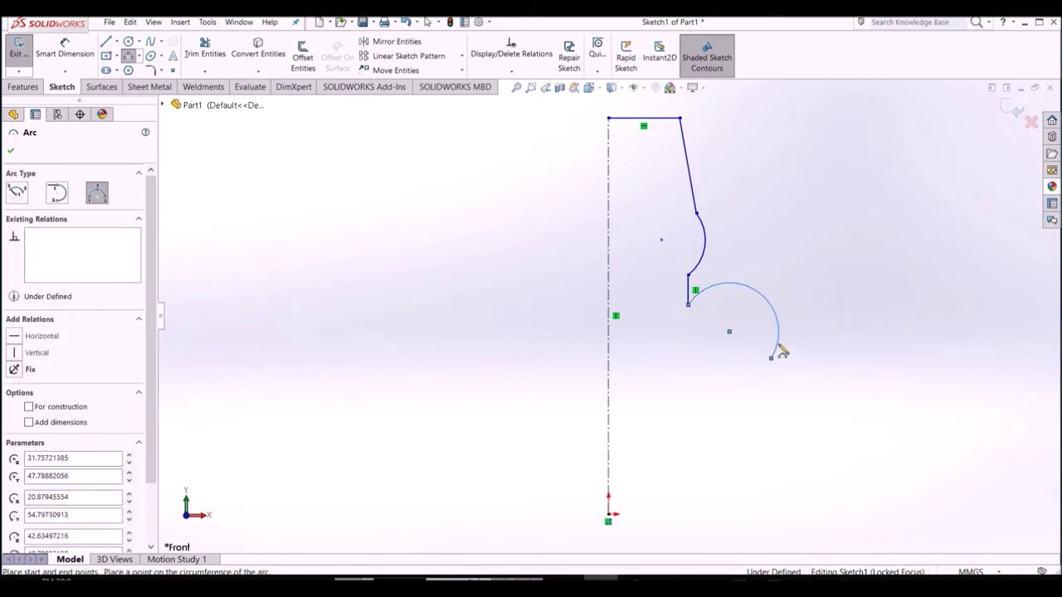
pyautogui.click(106, 42)
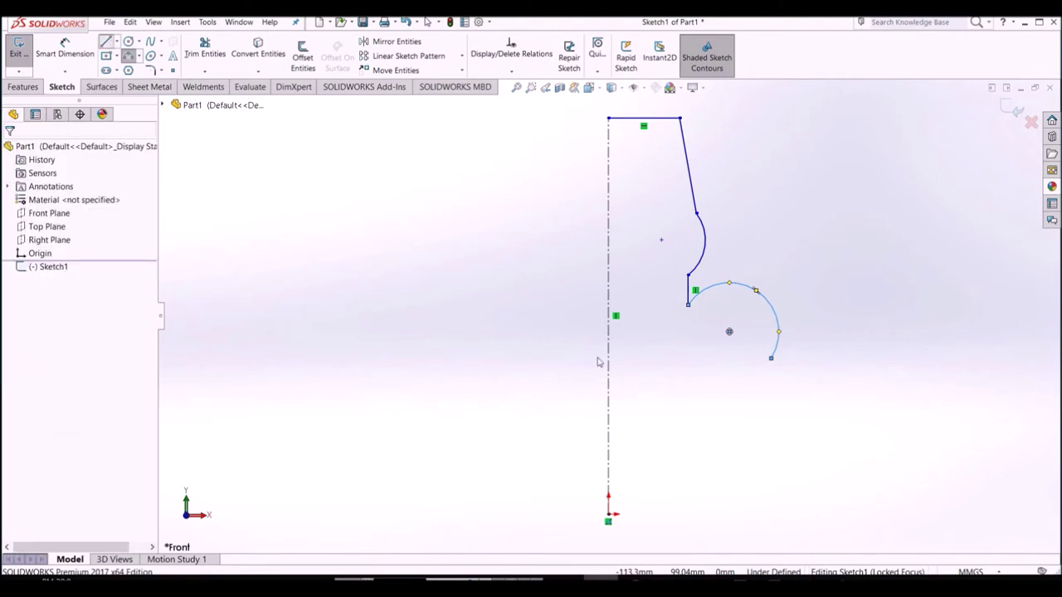
pyautogui.click(771, 358)
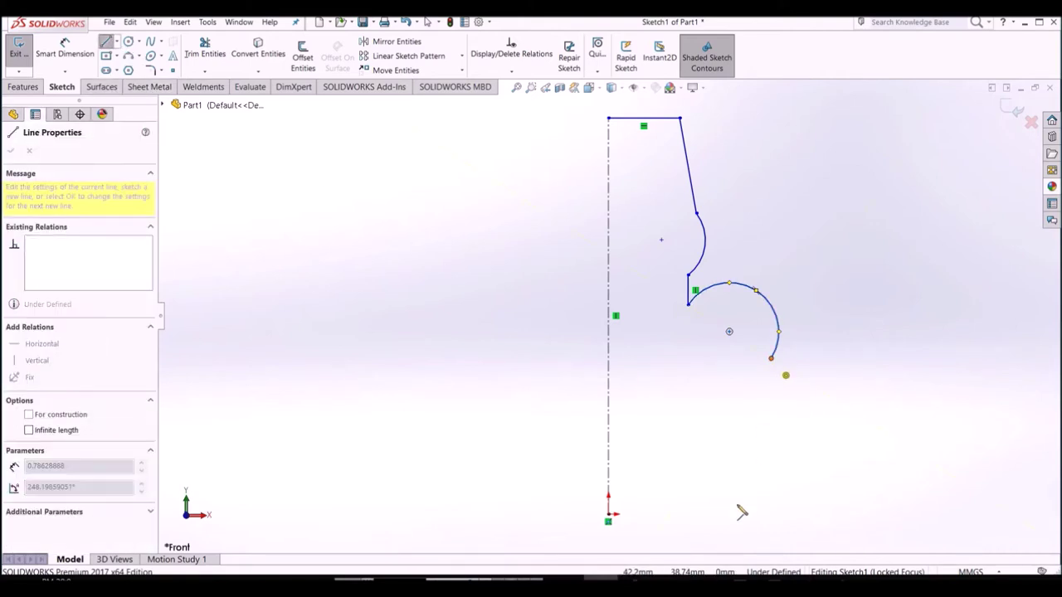
pyautogui.click(743, 514)
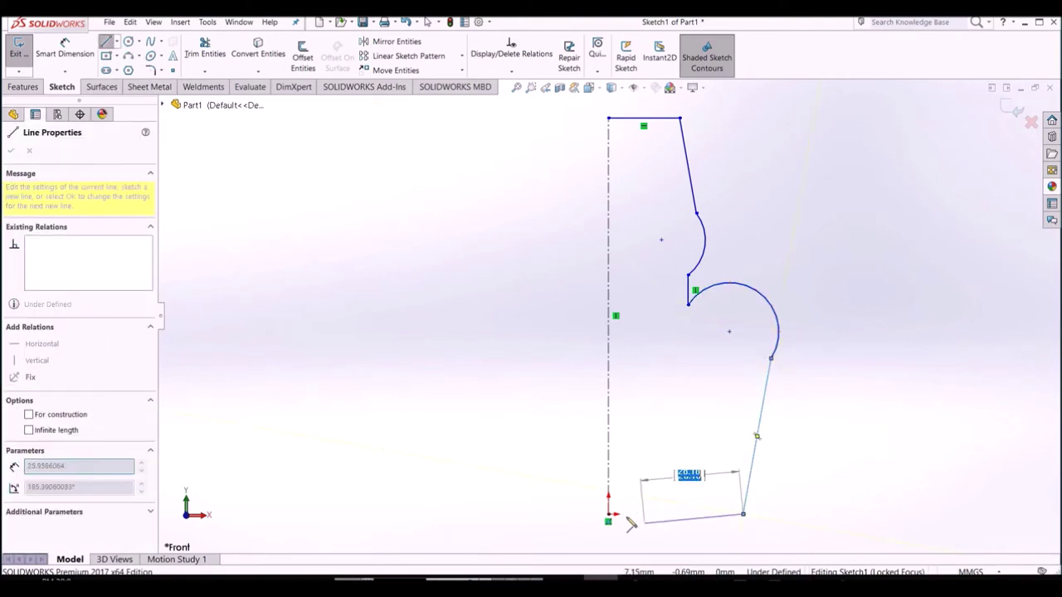
pyautogui.click(608, 514)
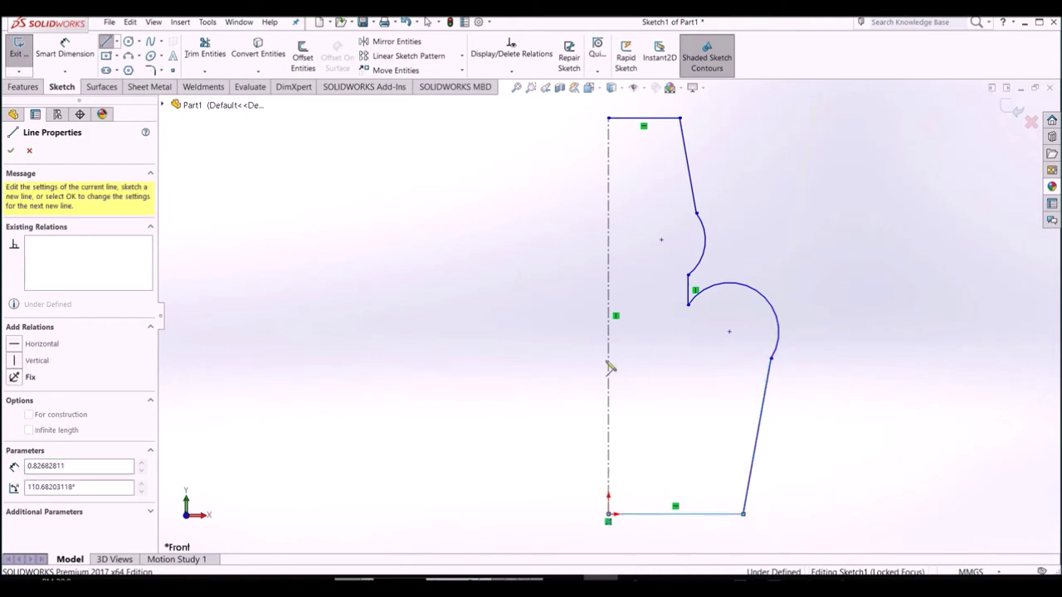
pyautogui.click(608, 118)
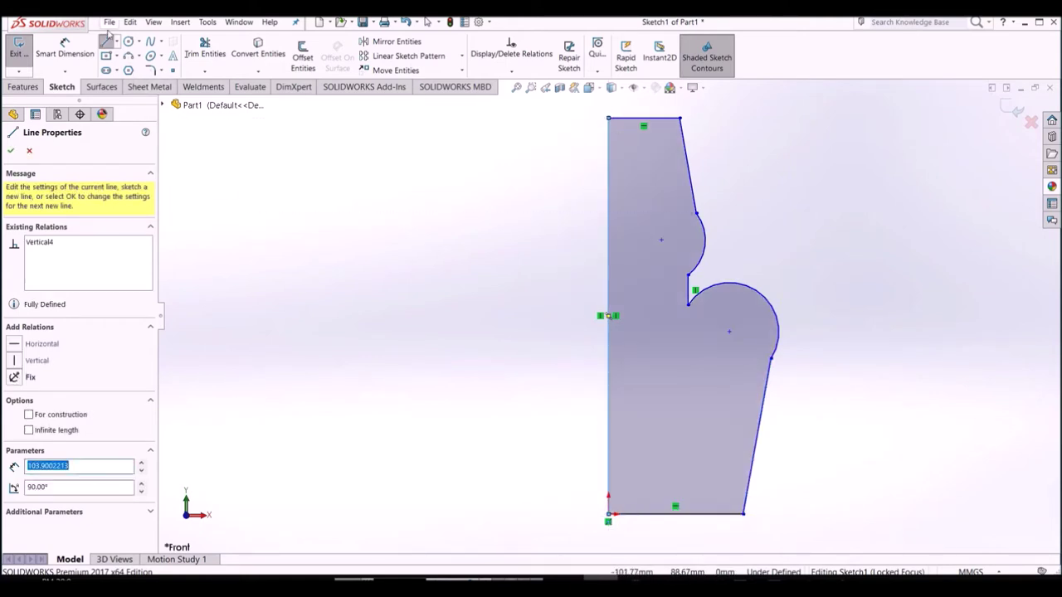
pyautogui.click(106, 39)
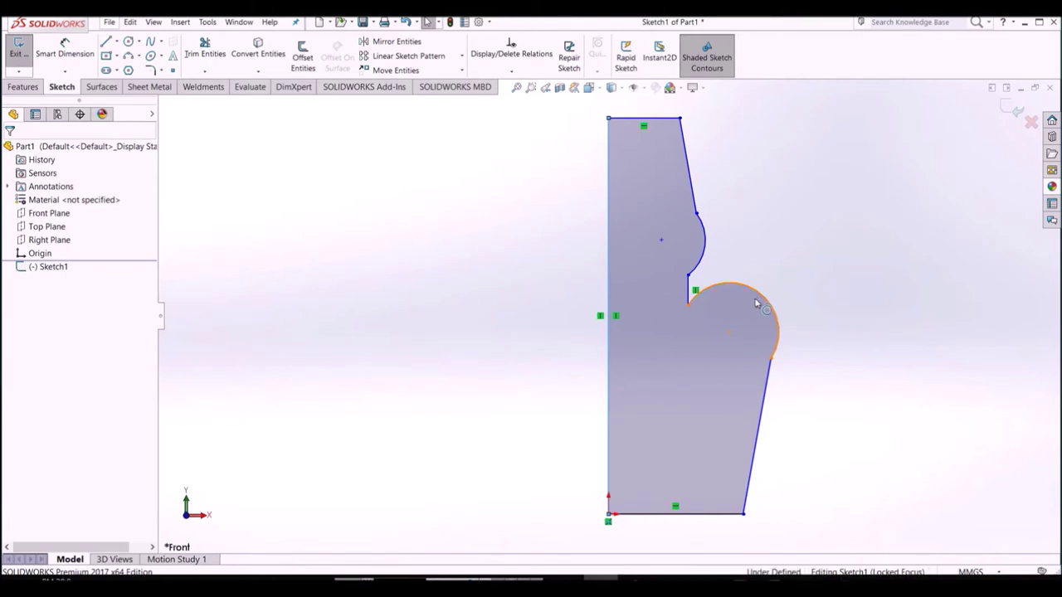
# Step: Reshape the large arc, then make the small arc tangent to the upper neck line
pyautogui.moveTo(756, 304); pyautogui.dragTo(744, 326)
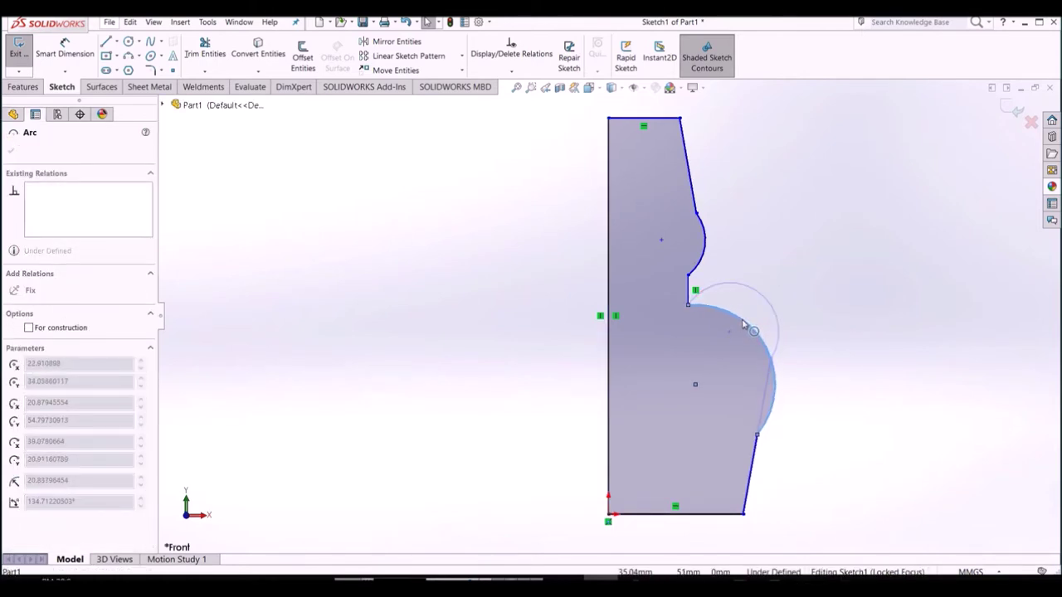
pyautogui.moveTo(763, 396); pyautogui.dragTo(763, 398)
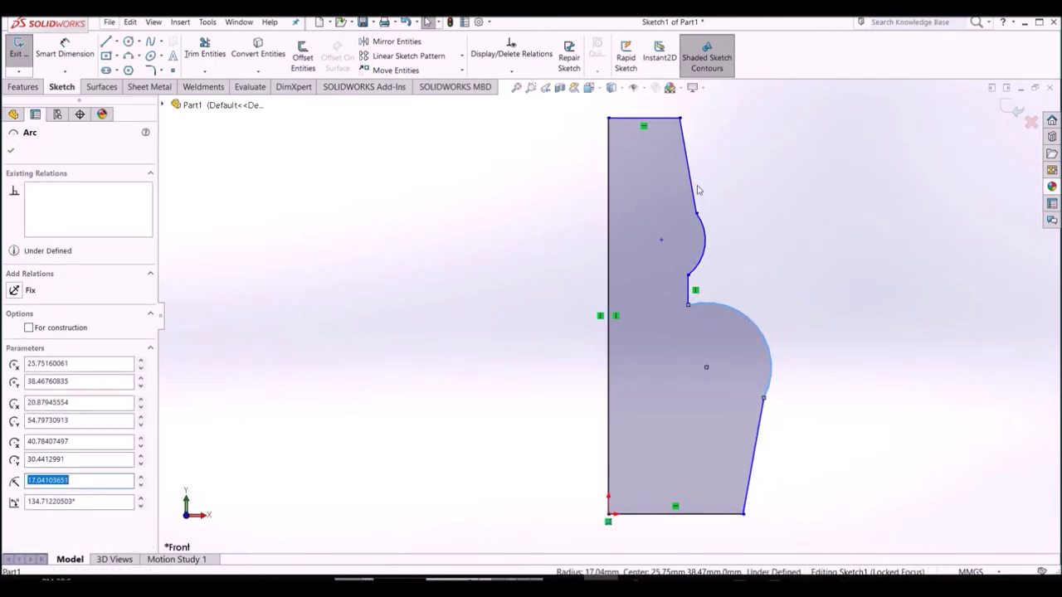
pyautogui.click(695, 199)
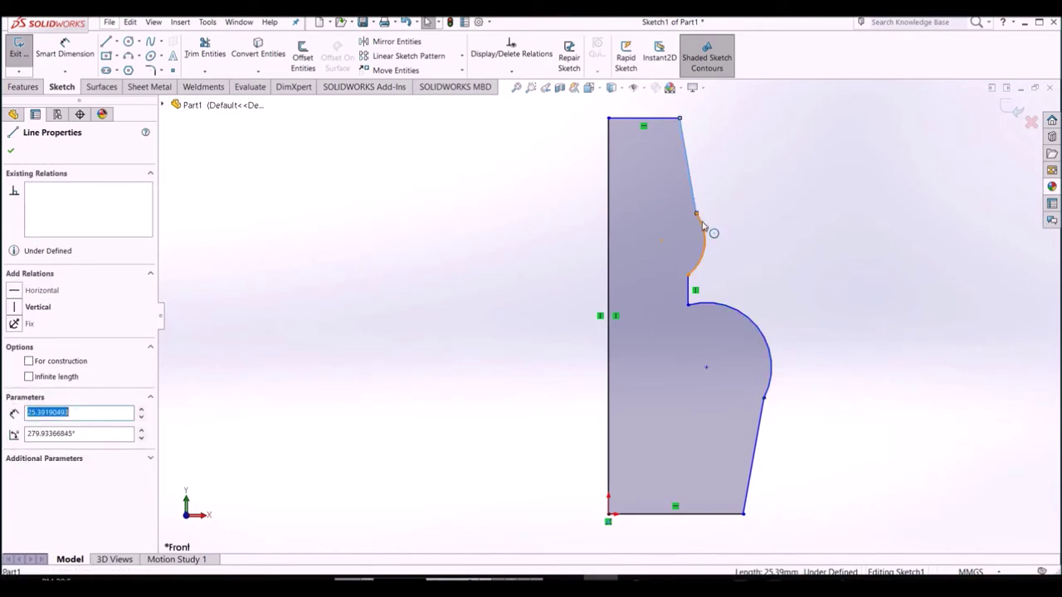
pyautogui.keyDown('ctrl'); pyautogui.click(702, 223); pyautogui.keyUp('ctrl')
pyautogui.click(33, 349)
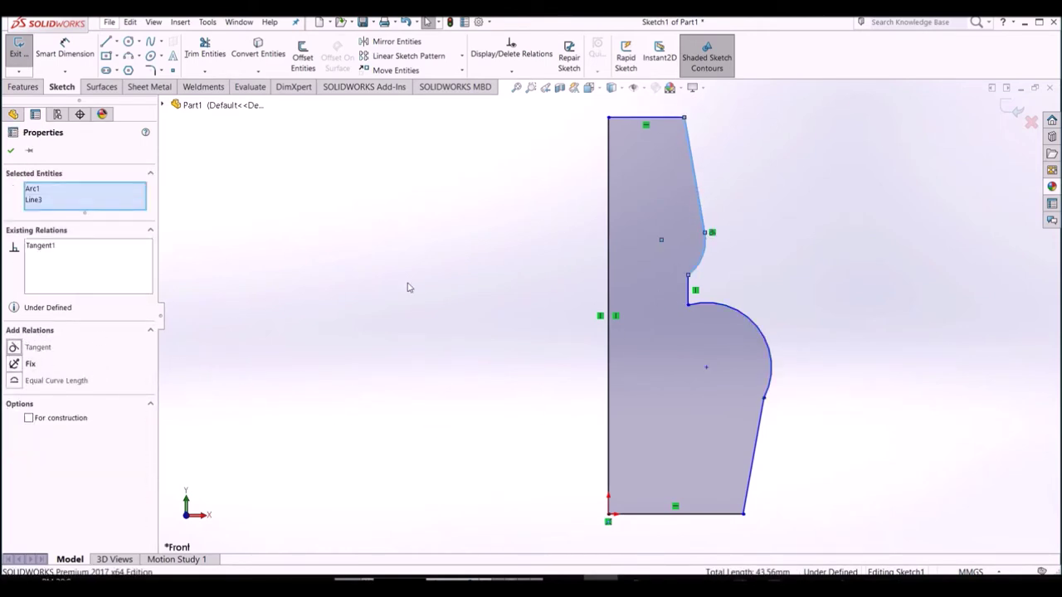
pyautogui.click(476, 344)
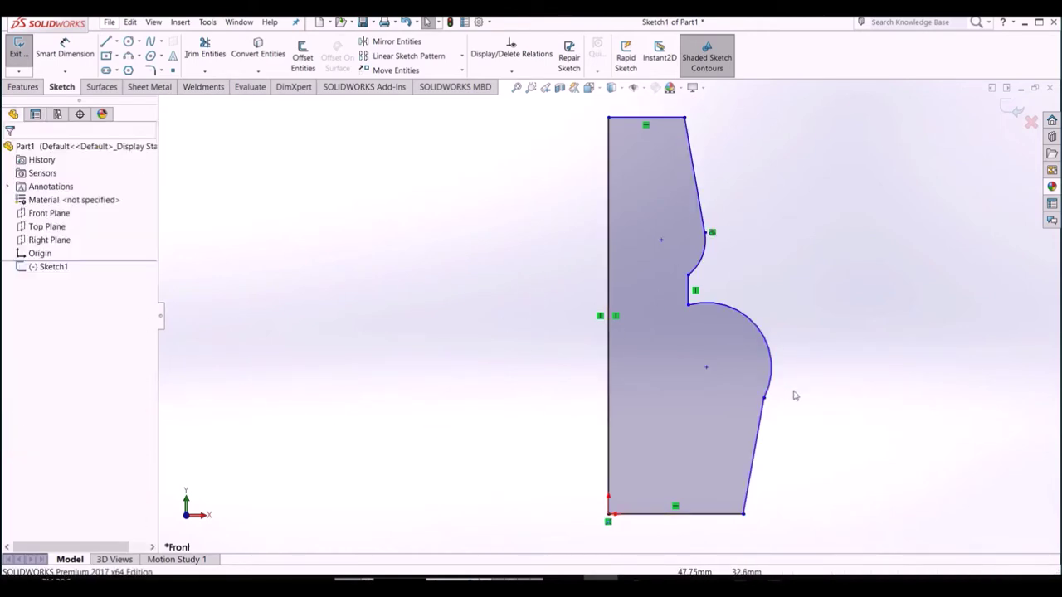
# Step: Make the large arc tangent to the lower slanted side line
pyautogui.click(758, 427)
pyautogui.keyDown('ctrl'); pyautogui.click(751, 321); pyautogui.keyUp('ctrl')
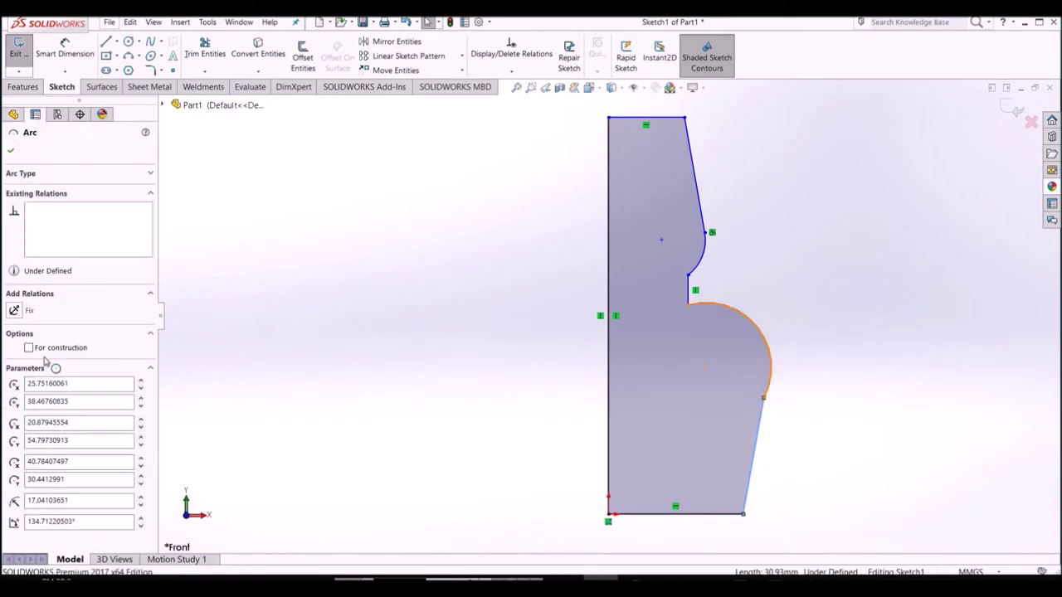
pyautogui.click(30, 348)
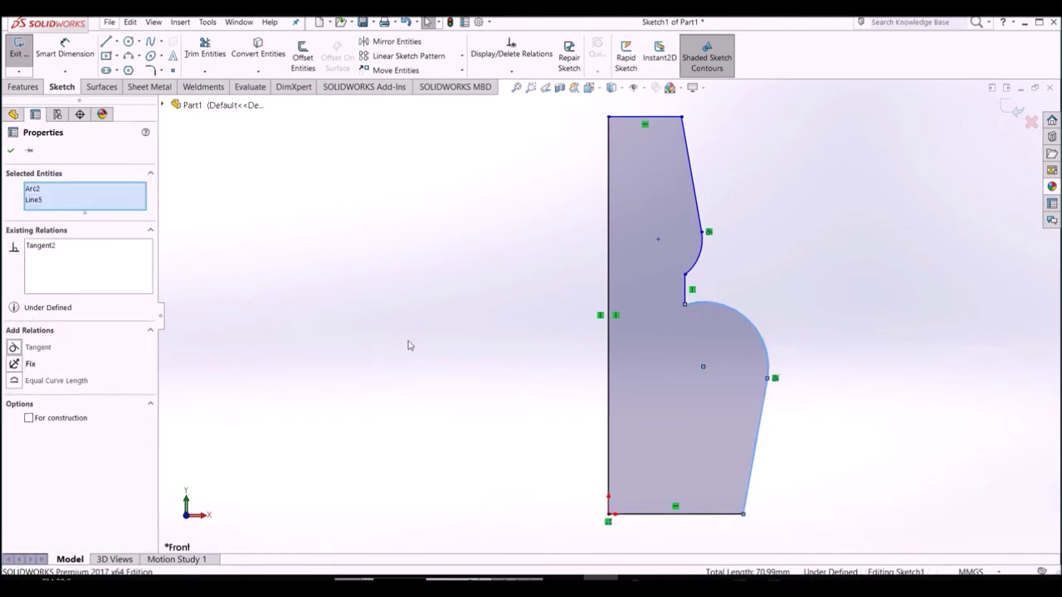
pyautogui.click(415, 337)
# Step: Dimension the large arc radius to 35 and the small arc radius to 12
pyautogui.click(65, 50)
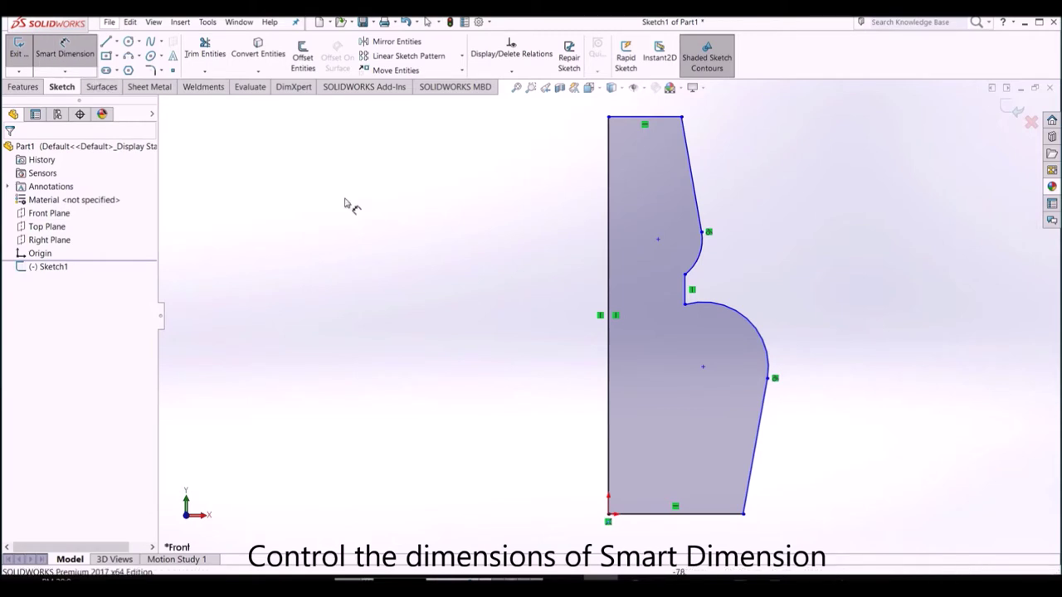
pyautogui.click(732, 313)
pyautogui.click(725, 357)
pyautogui.write('35')
pyautogui.press('Return')
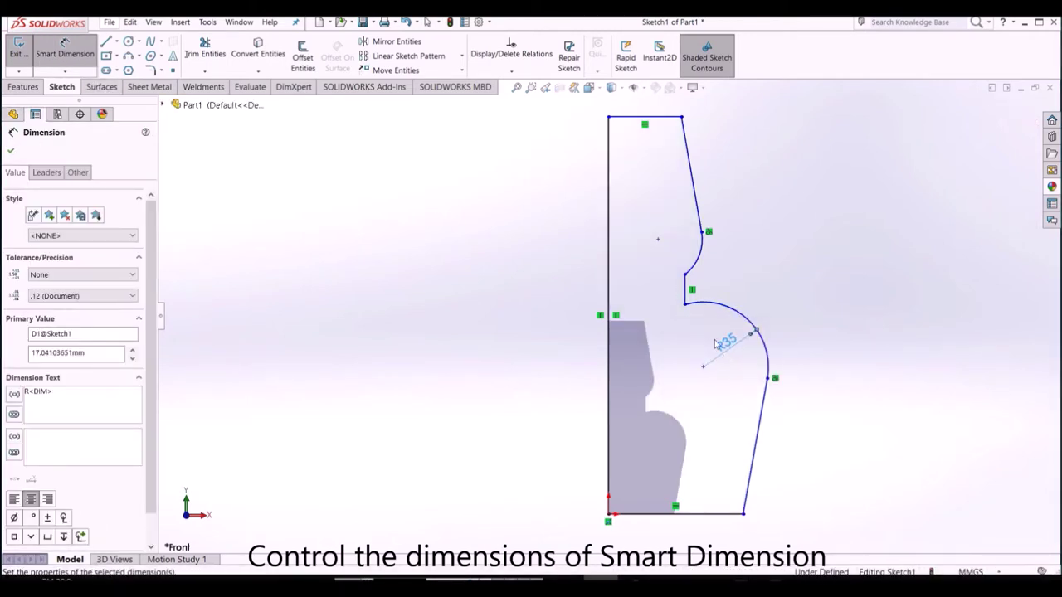
pyautogui.click(700, 259)
pyautogui.click(688, 261)
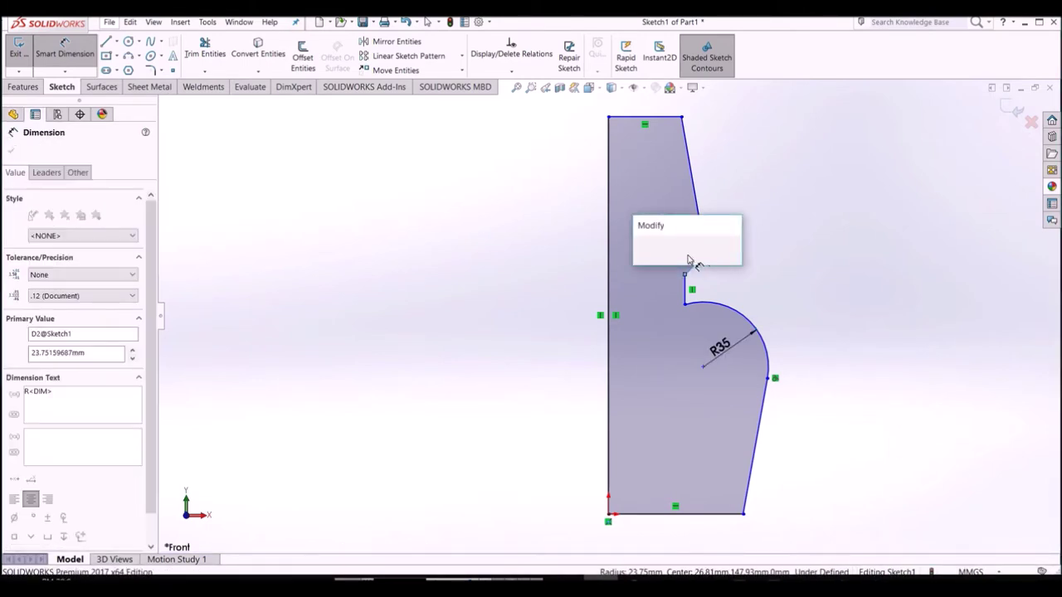
pyautogui.write('12')
pyautogui.press('Return')
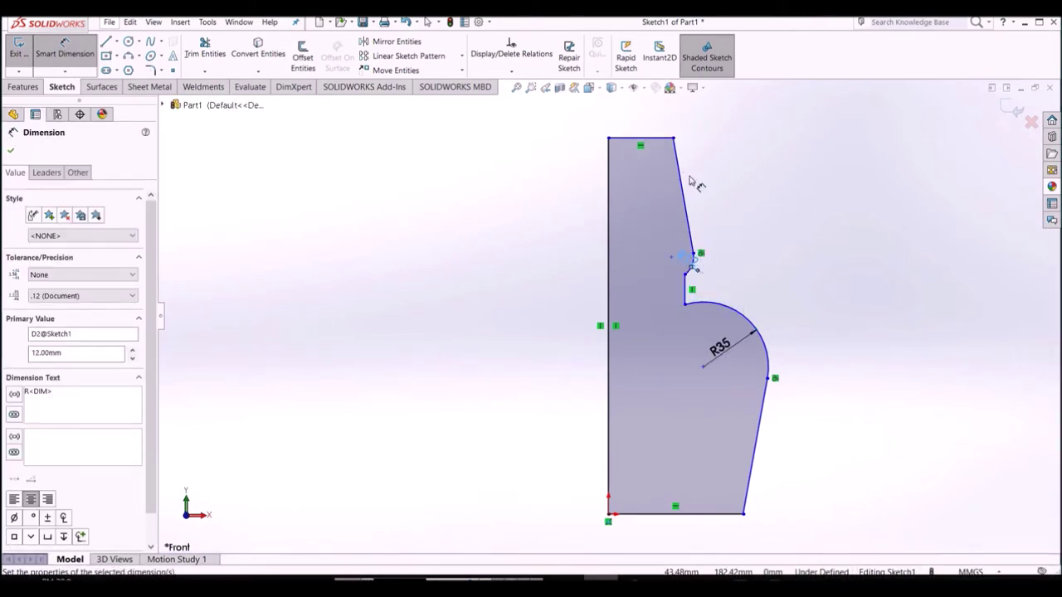
# Step: Dimension the top edge width 8, the neck step width 8, and the base width 30
pyautogui.click(642, 137)
pyautogui.click(643, 125)
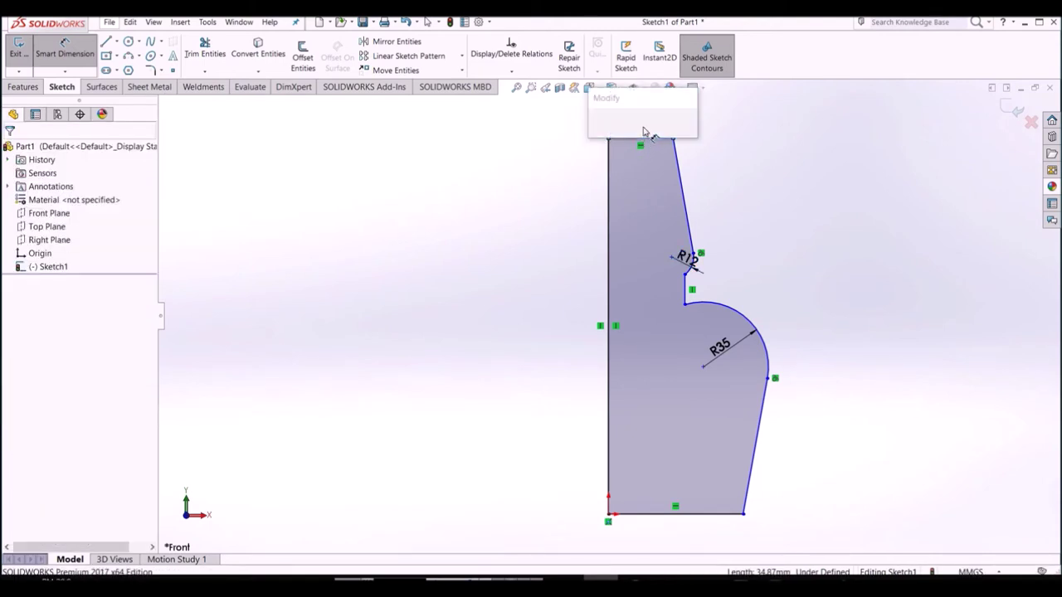
pyautogui.write('8')
pyautogui.press('Return')
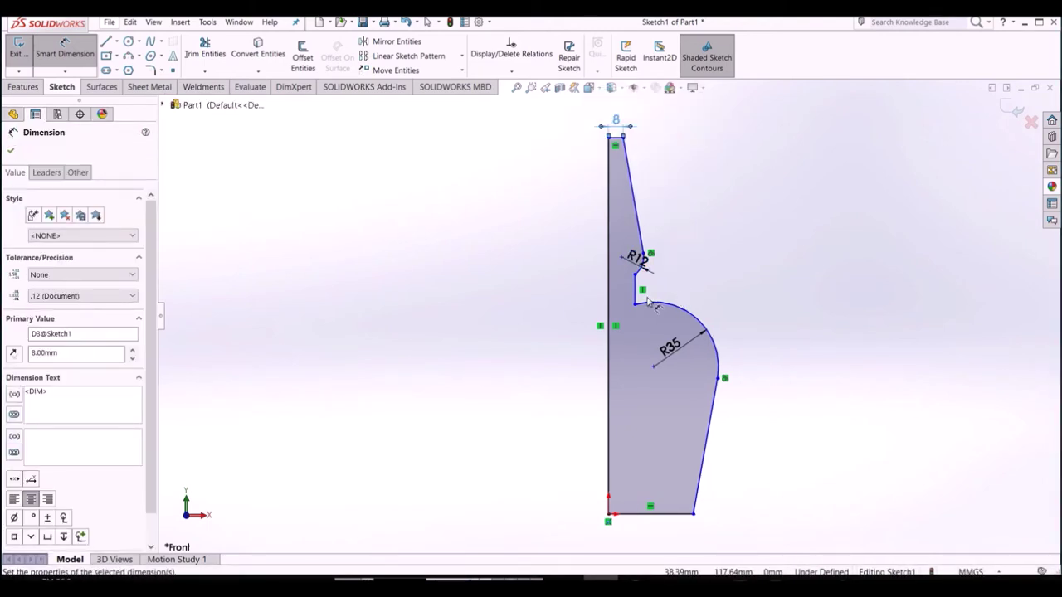
pyautogui.click(618, 296)
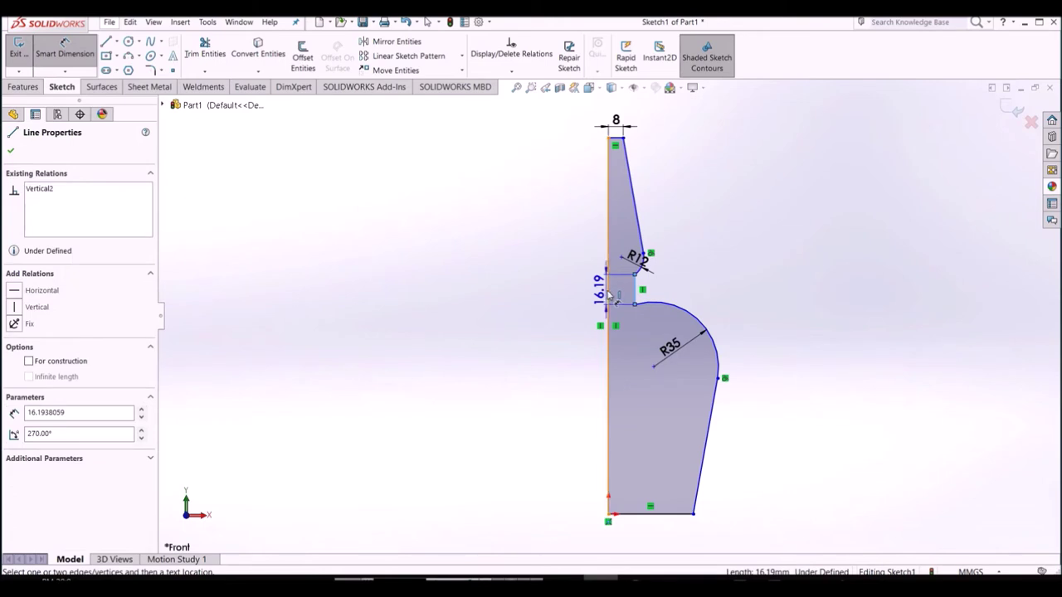
pyautogui.click(616, 299)
pyautogui.click(616, 297)
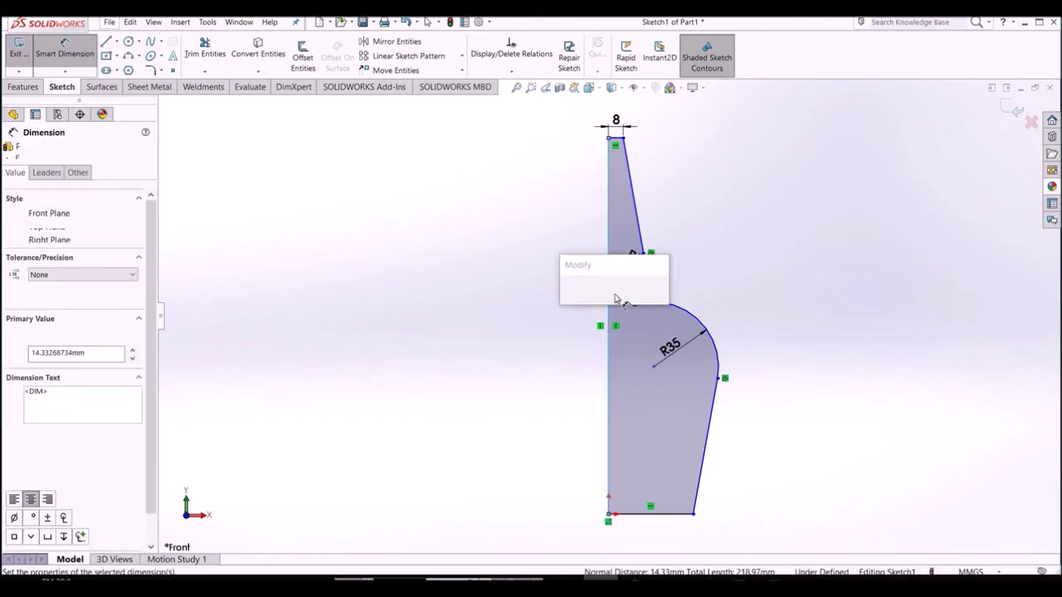
pyautogui.write('8')
pyautogui.press('Return')
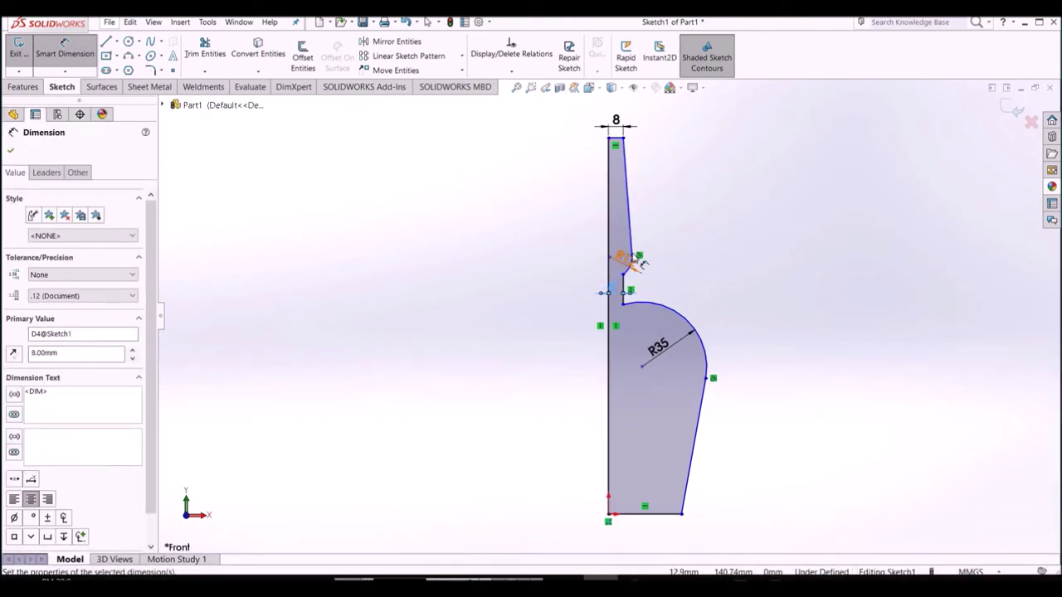
pyautogui.click(634, 522)
pyautogui.click(633, 535)
pyautogui.write('30')
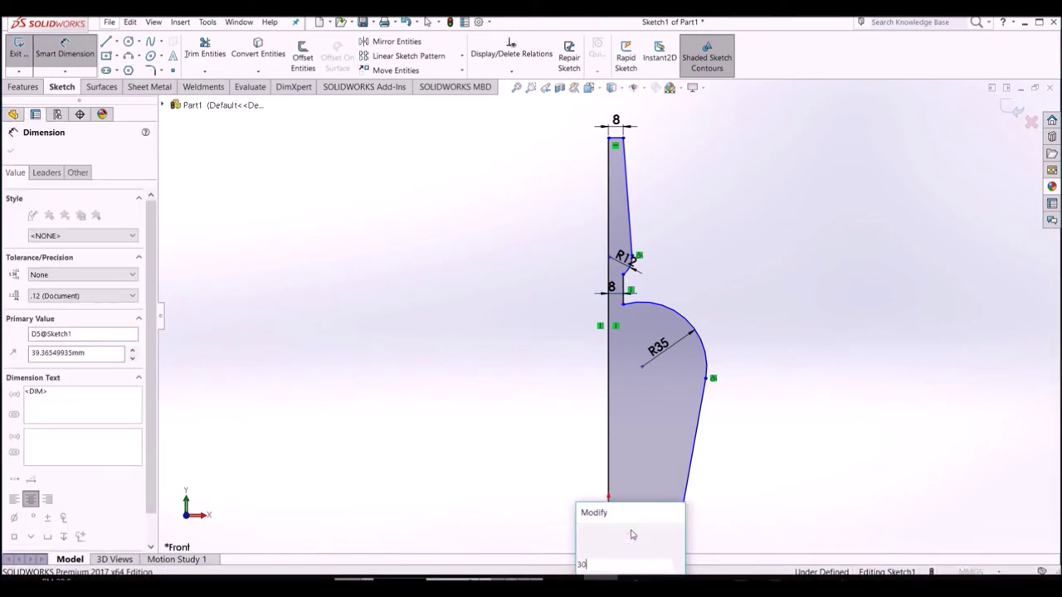
pyautogui.press('Return')
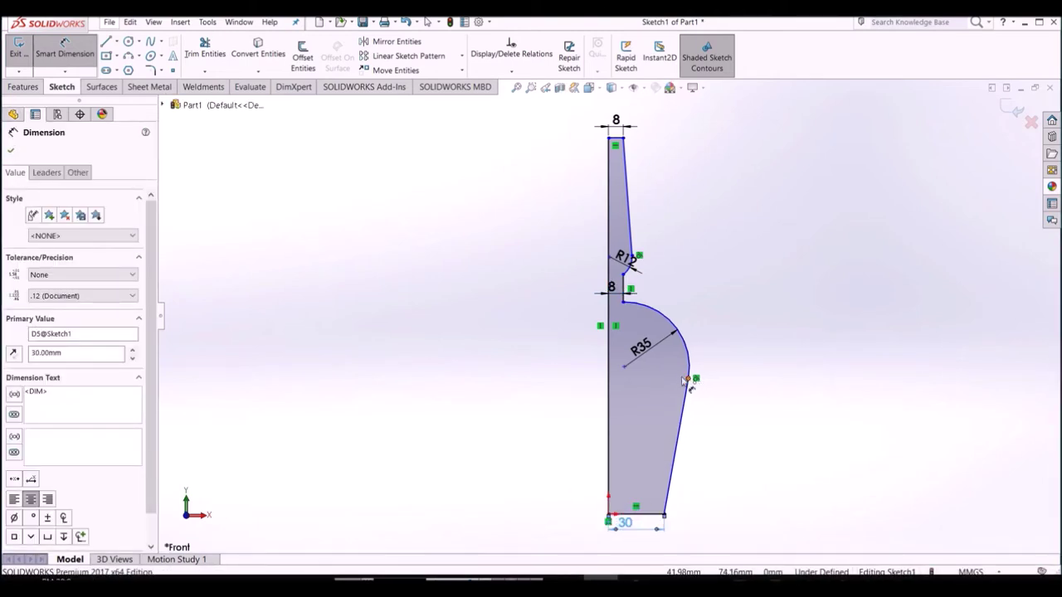
# Step: Set the widest half-width to 35 and the small arc centre 8 from the axis
pyautogui.click(687, 379)
pyautogui.click(621, 382)
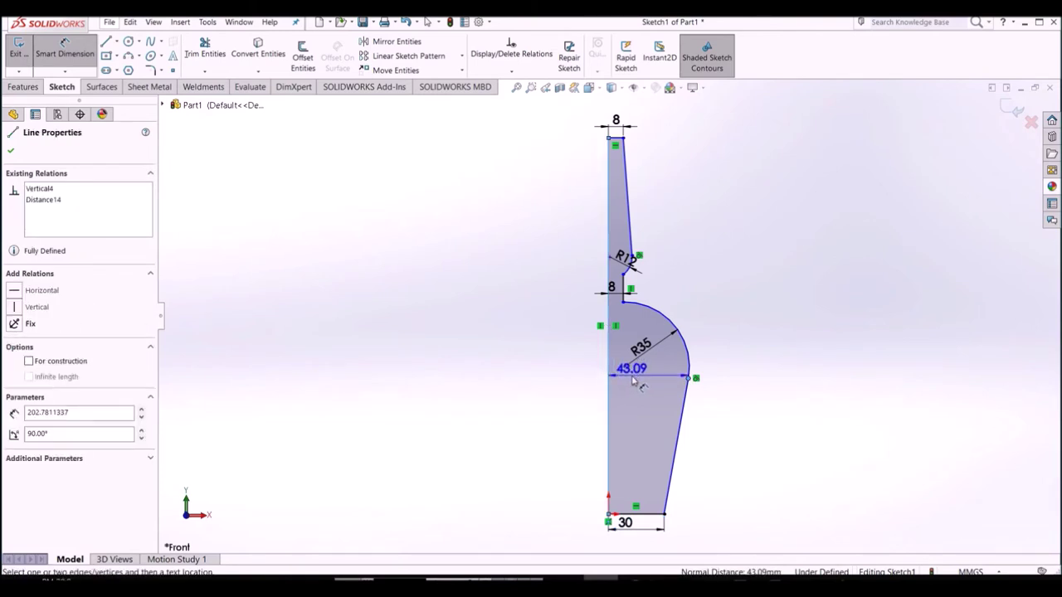
pyautogui.click(643, 388)
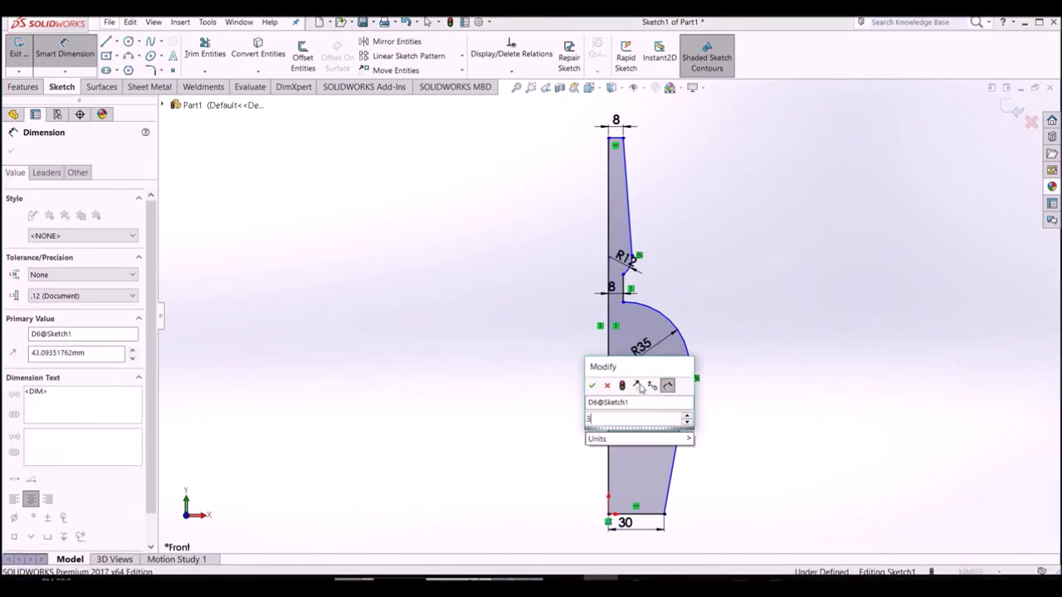
pyautogui.write('35')
pyautogui.press('Return')
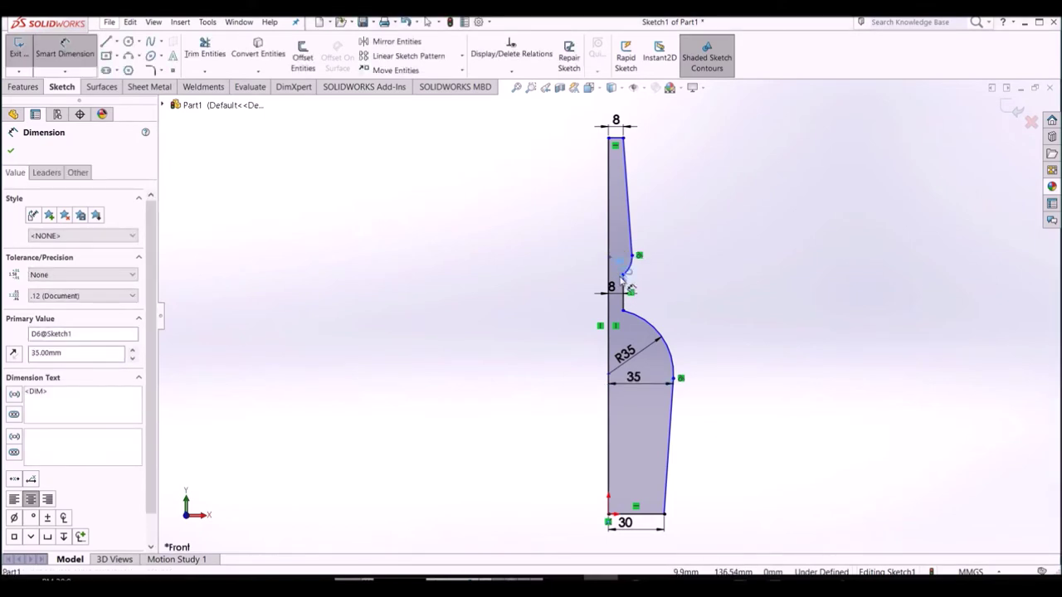
pyautogui.click(578, 264)
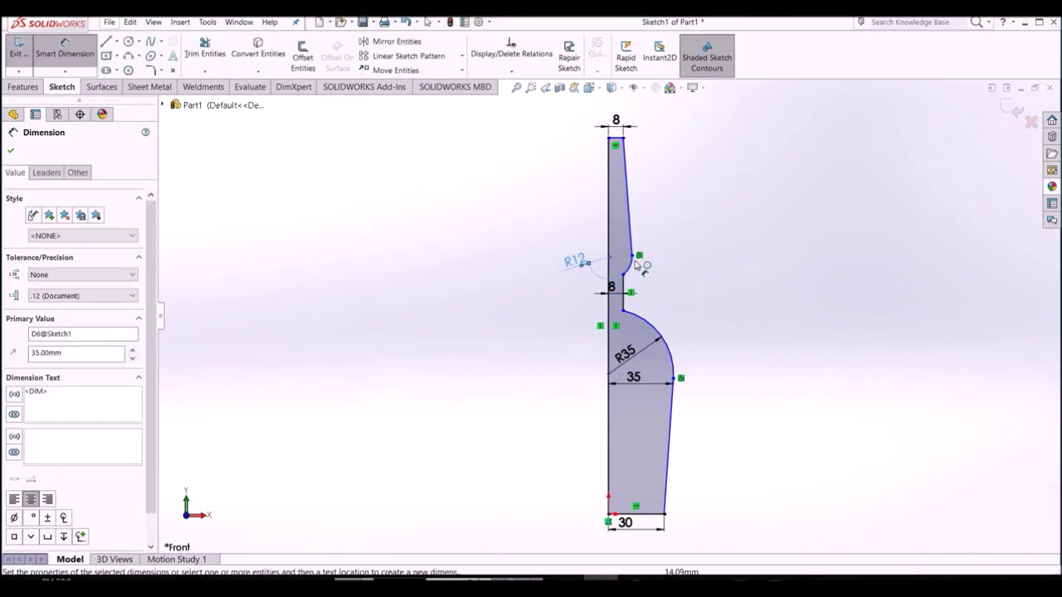
pyautogui.click(617, 261)
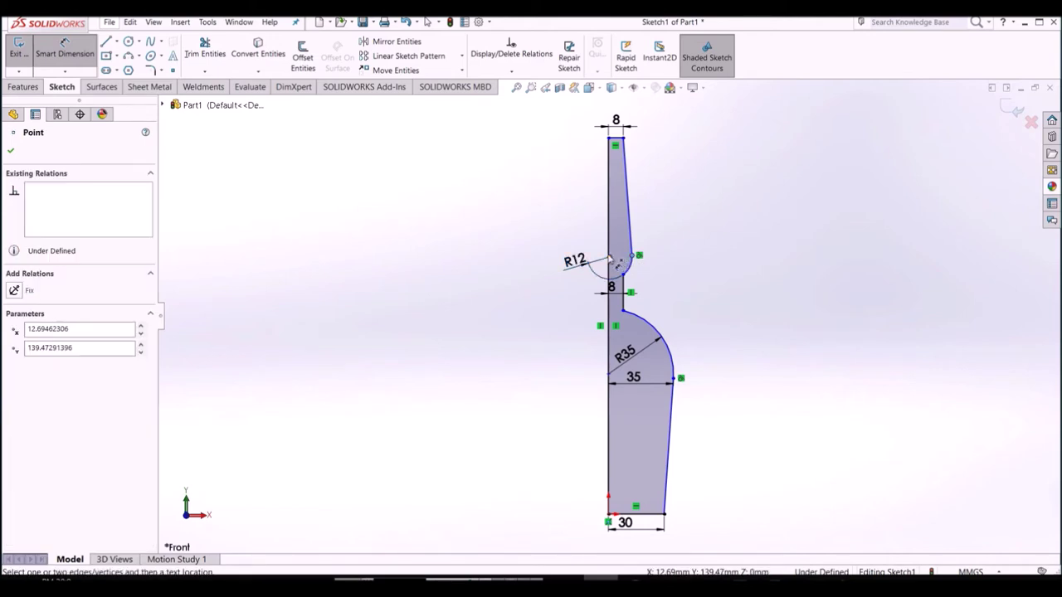
pyautogui.click(609, 259)
pyautogui.click(628, 259)
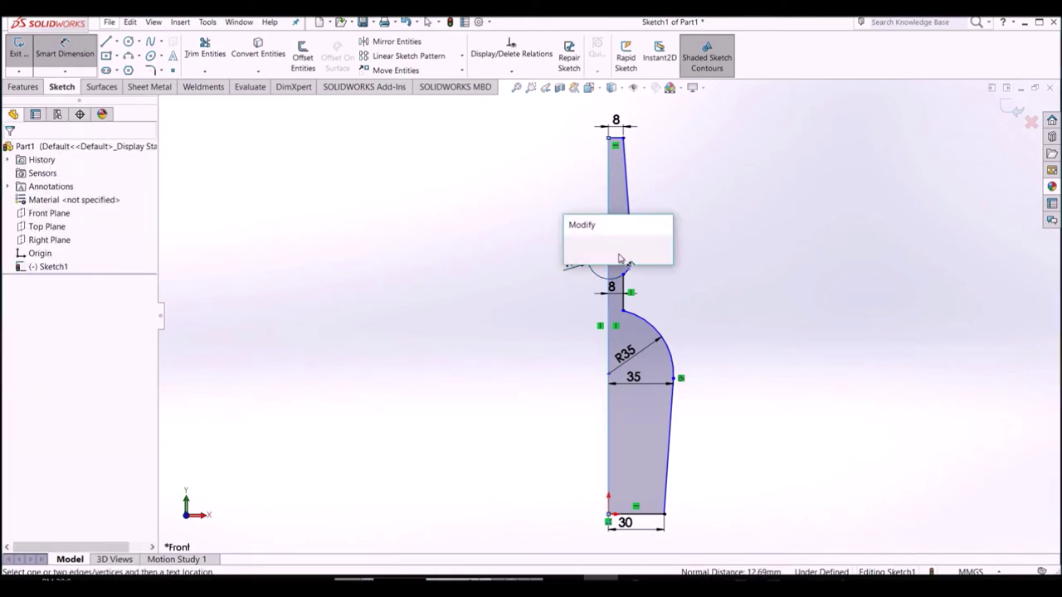
pyautogui.write('8')
pyautogui.press('Return')
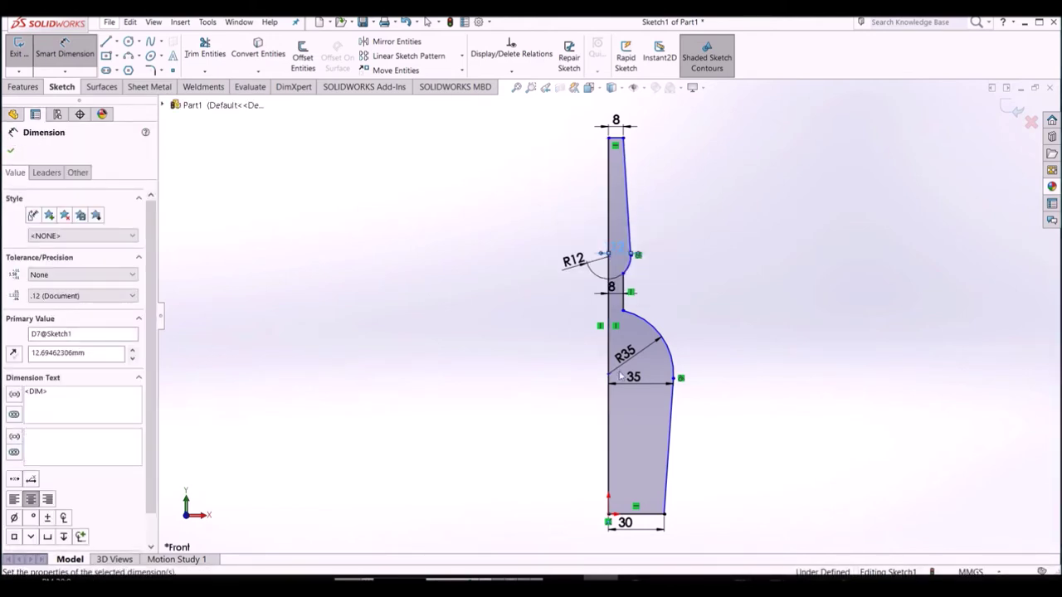
pyautogui.click(628, 238)
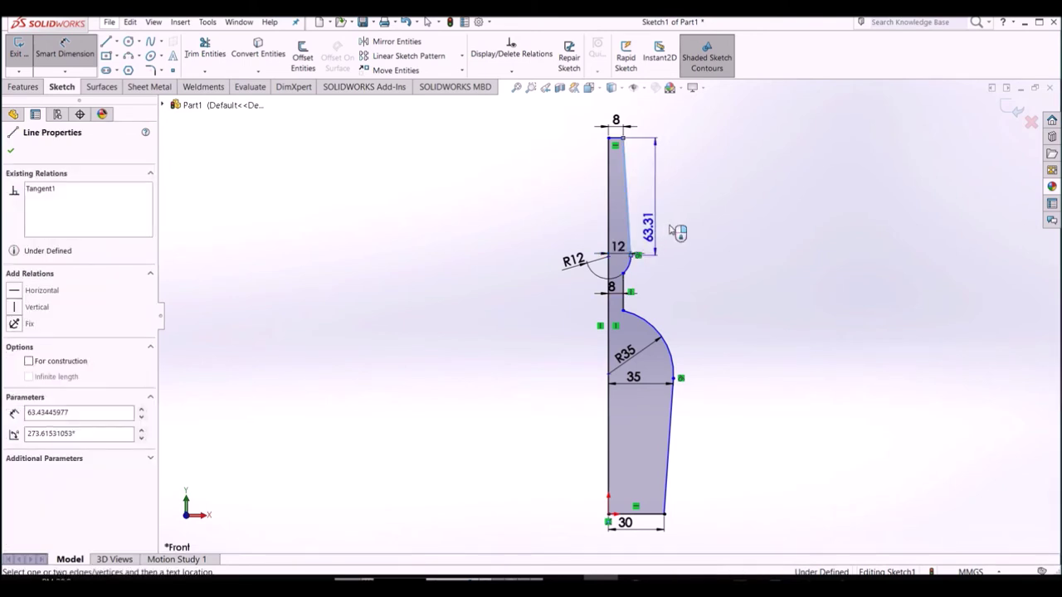
# Step: Dimension the neck line height to 35 and the short vertical neck line to 6
pyautogui.click(694, 233)
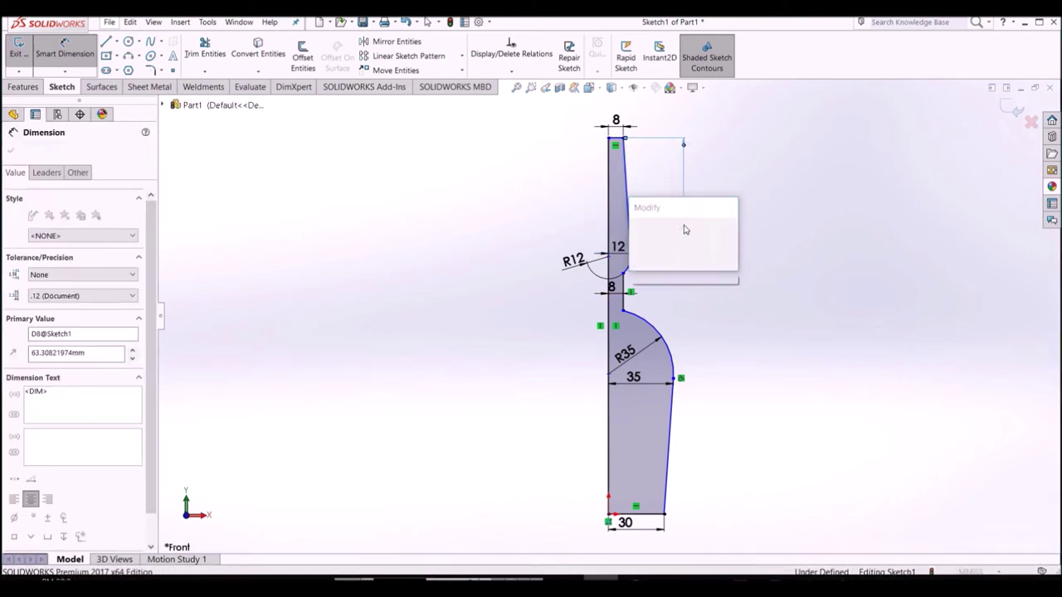
pyautogui.write('35')
pyautogui.press('Return')
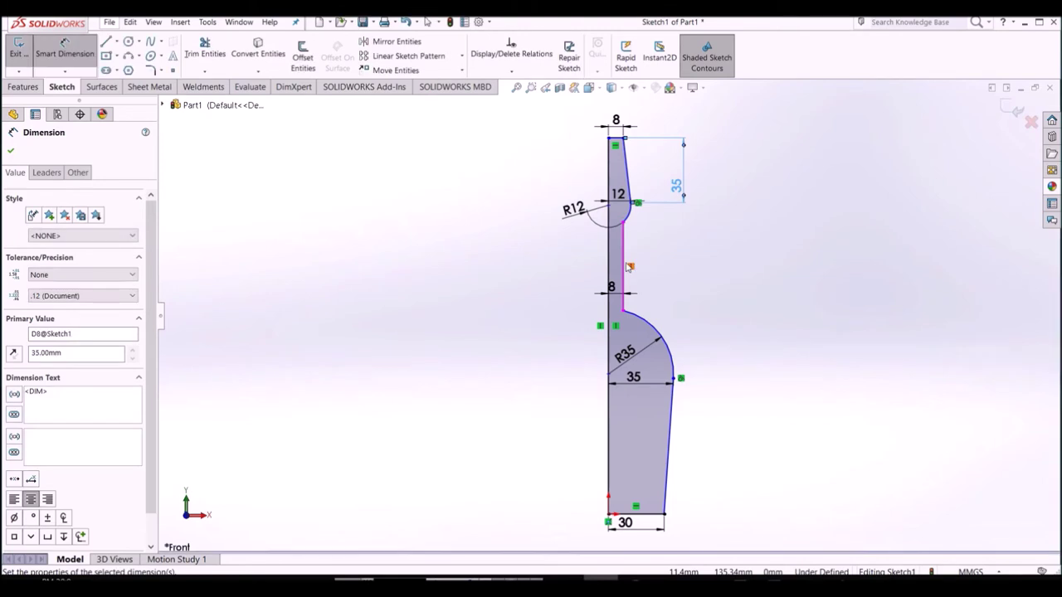
pyautogui.click(624, 267)
pyautogui.click(676, 265)
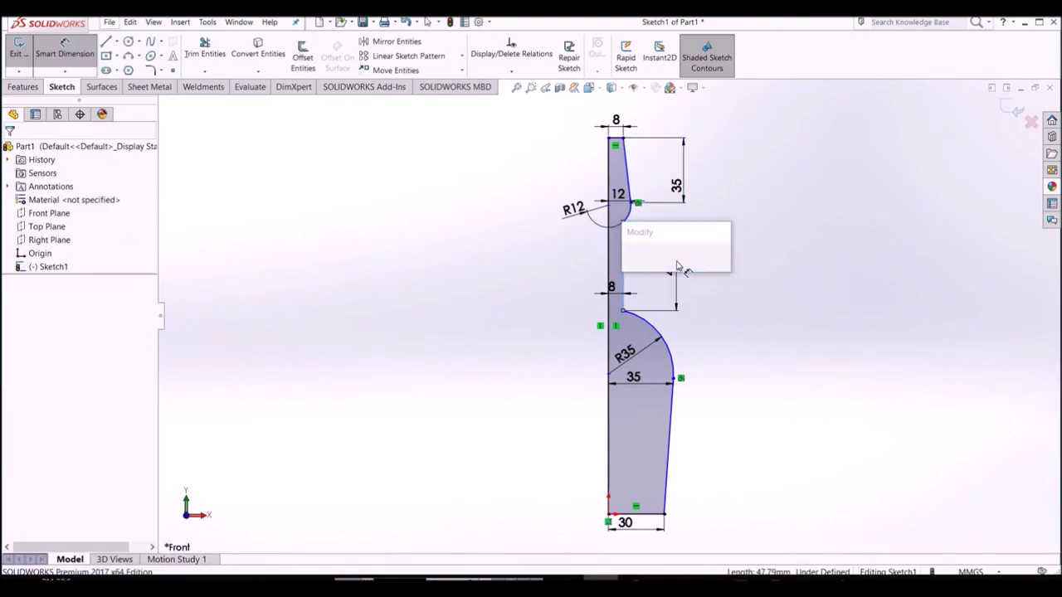
pyautogui.write('6')
pyautogui.press('Return')
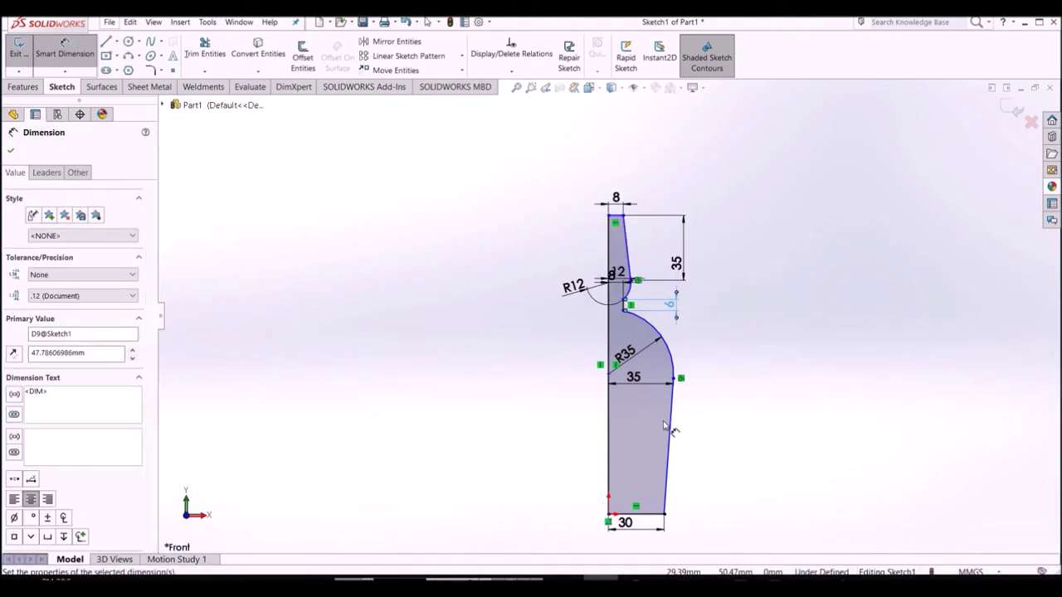
# Step: Give the lower slanted side a 40 mm vertical dimension and view the profile from the front
pyautogui.click(681, 429)
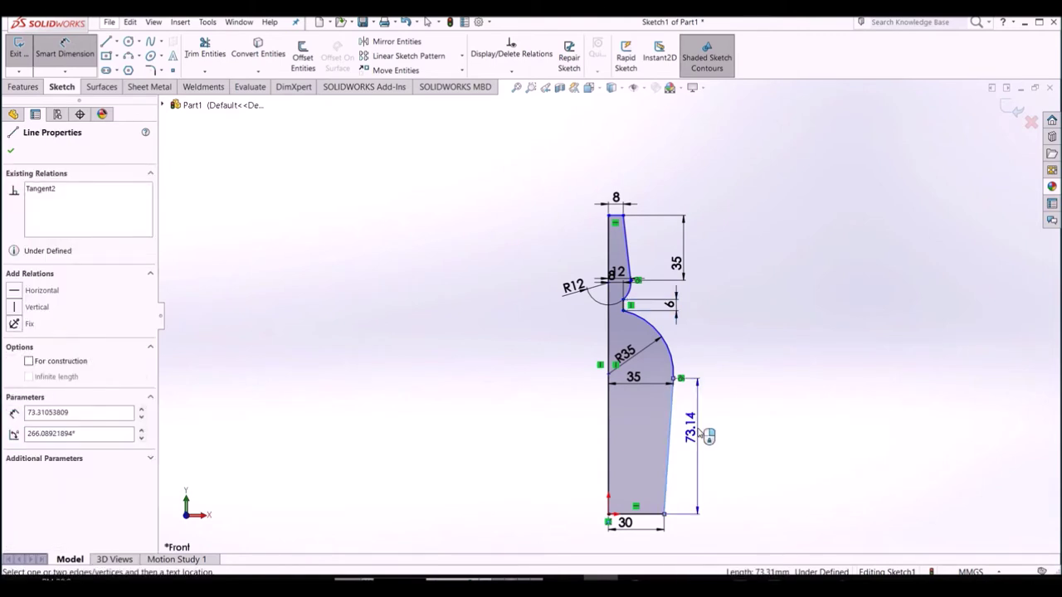
pyautogui.click(704, 432)
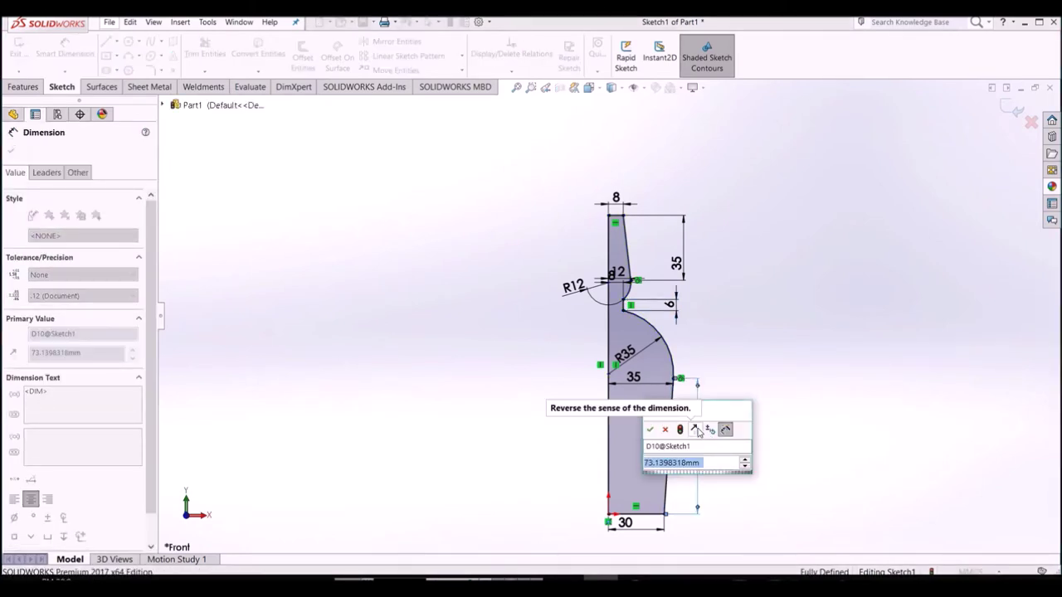
pyautogui.write('40')
pyautogui.press('Return')
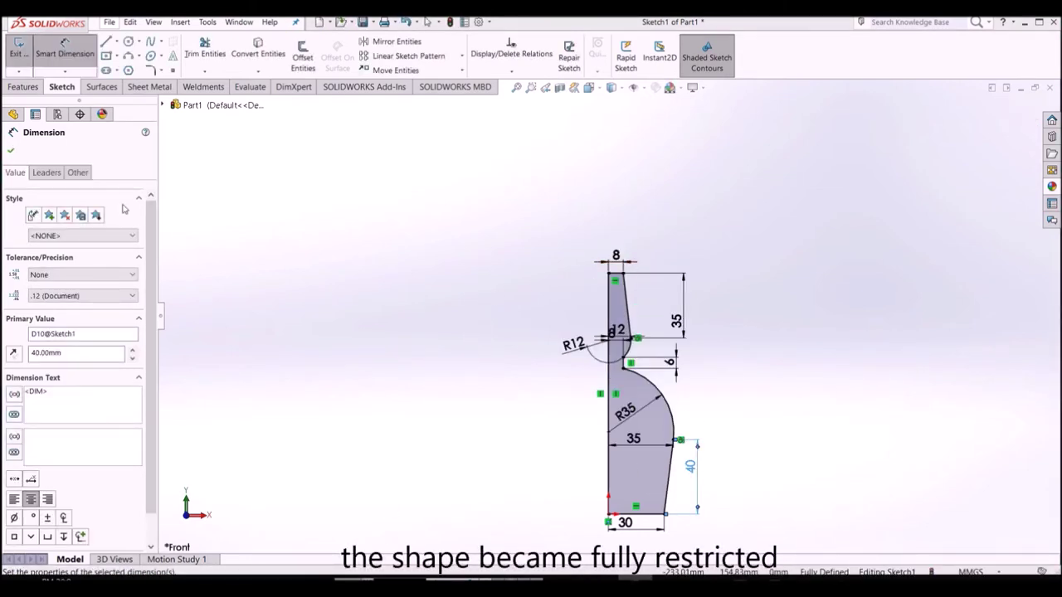
pyautogui.click(599, 90)
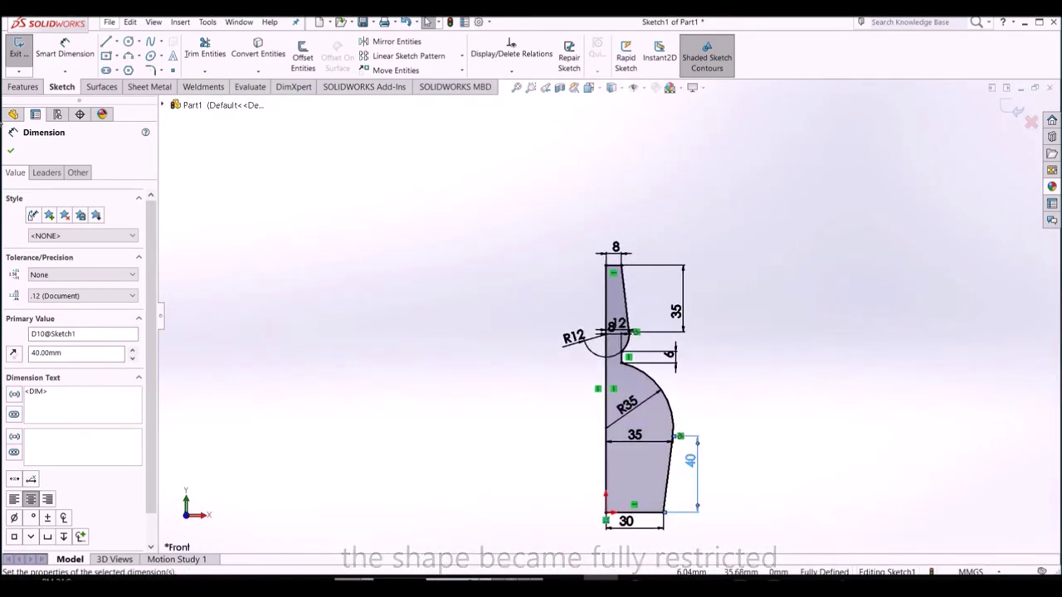
pyautogui.press('Escape')
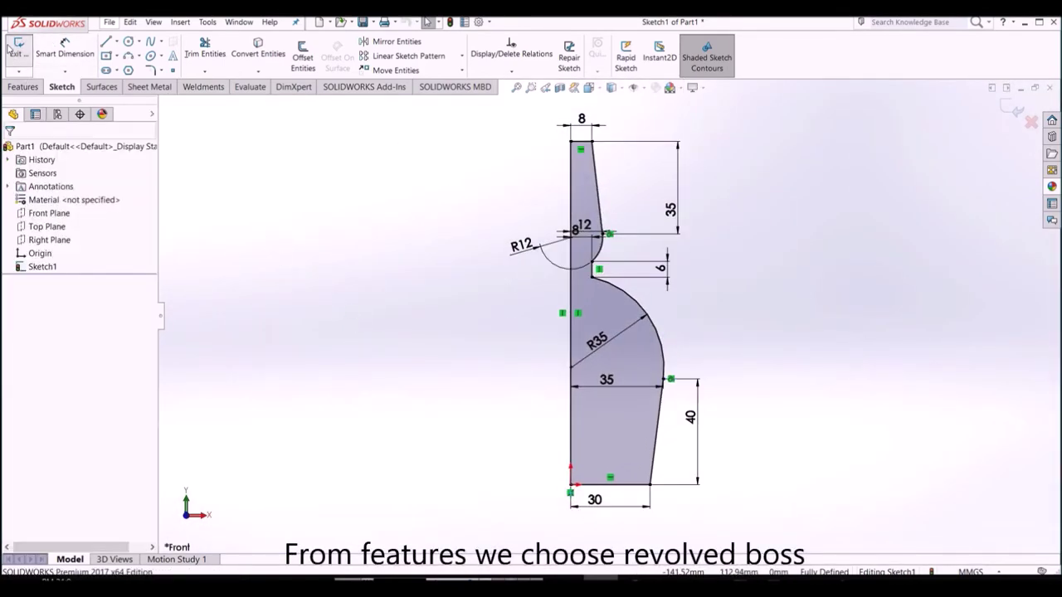
# Step: Exit the sketch and revolve the profile 360° around the centerline as Revolve1
pyautogui.click(23, 87)
pyautogui.click(65, 60)
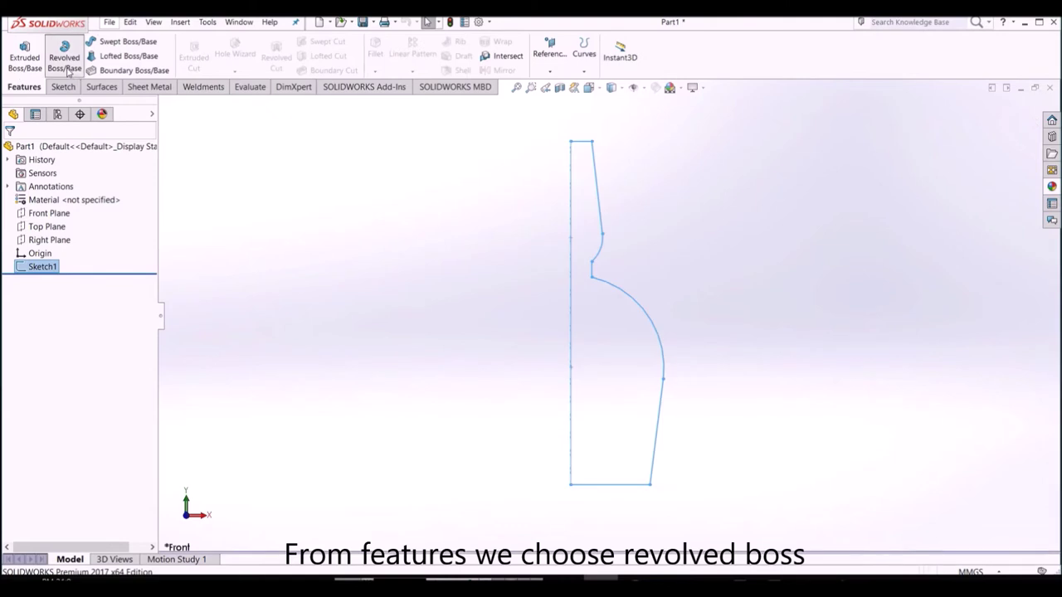
pyautogui.click(66, 66)
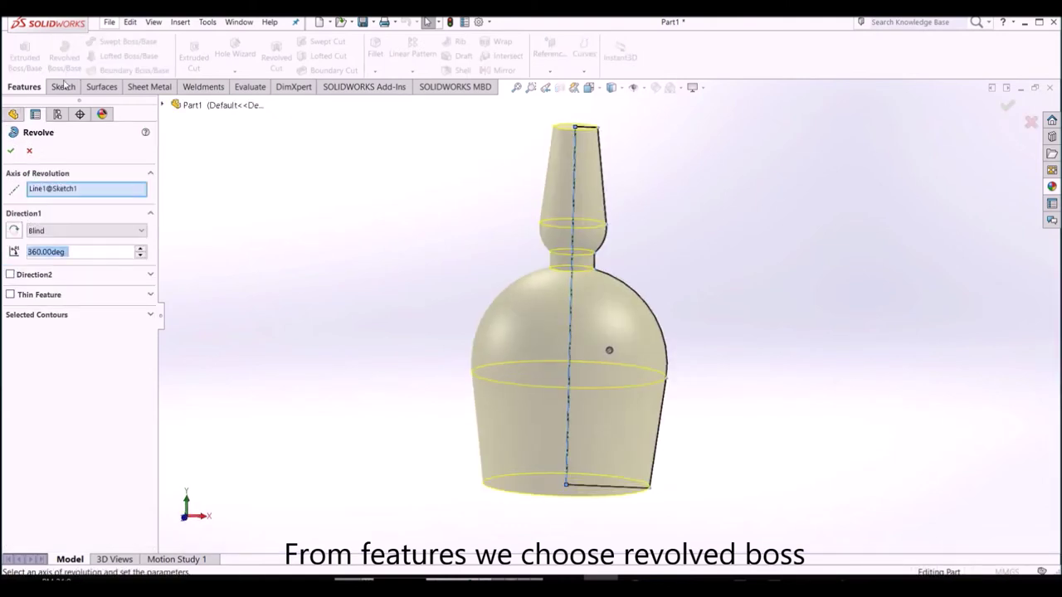
pyautogui.click(11, 150)
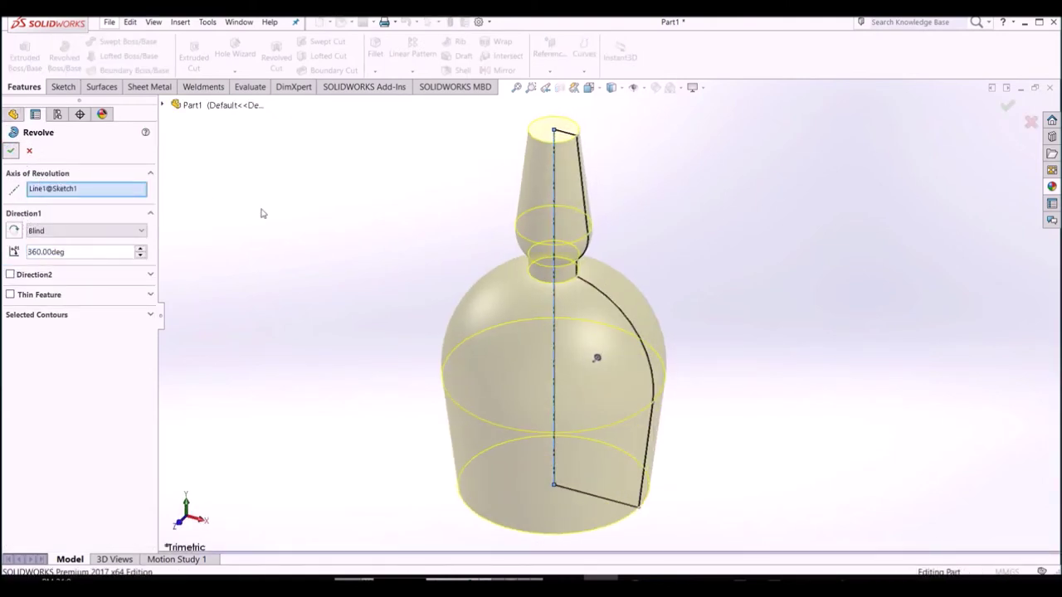
pyautogui.click(561, 139)
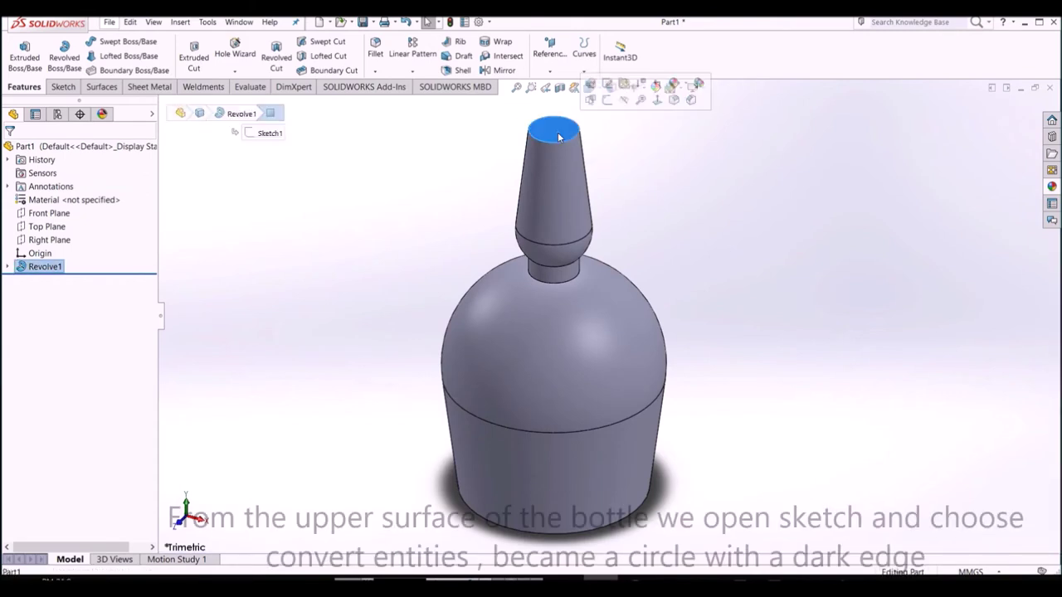
# Step: Convert the neck's top edge into a sketch circle and extrude it 10 mm upward
pyautogui.click(606, 100)
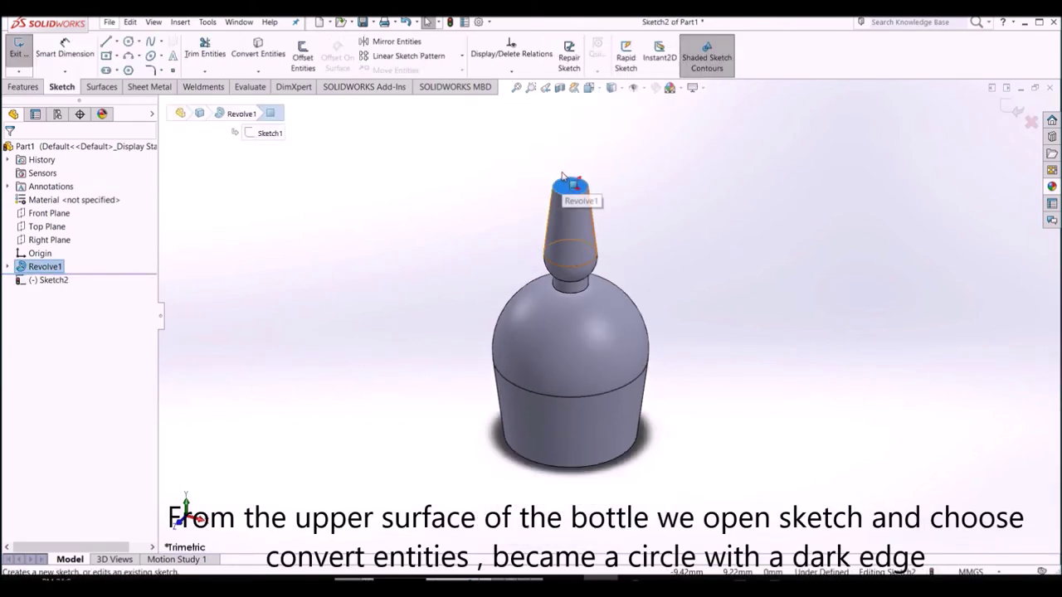
pyautogui.click(258, 52)
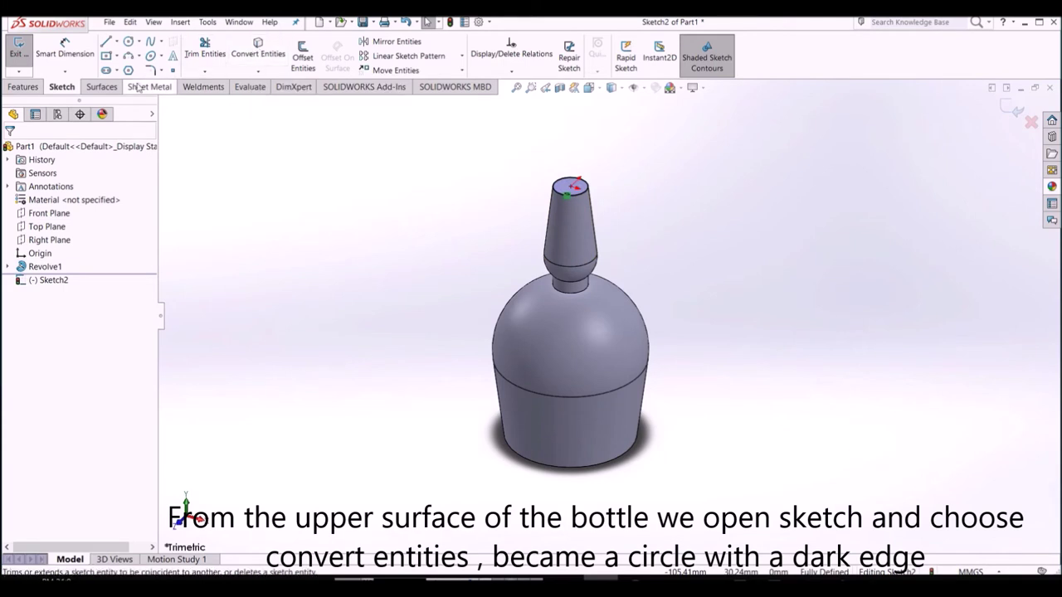
pyautogui.click(22, 86)
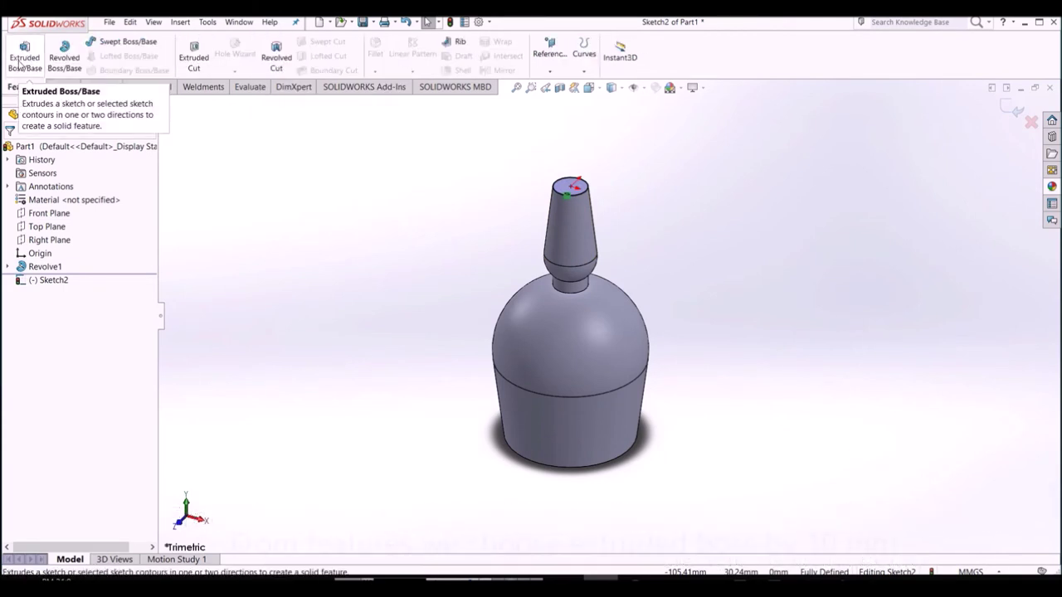
pyautogui.click(24, 56)
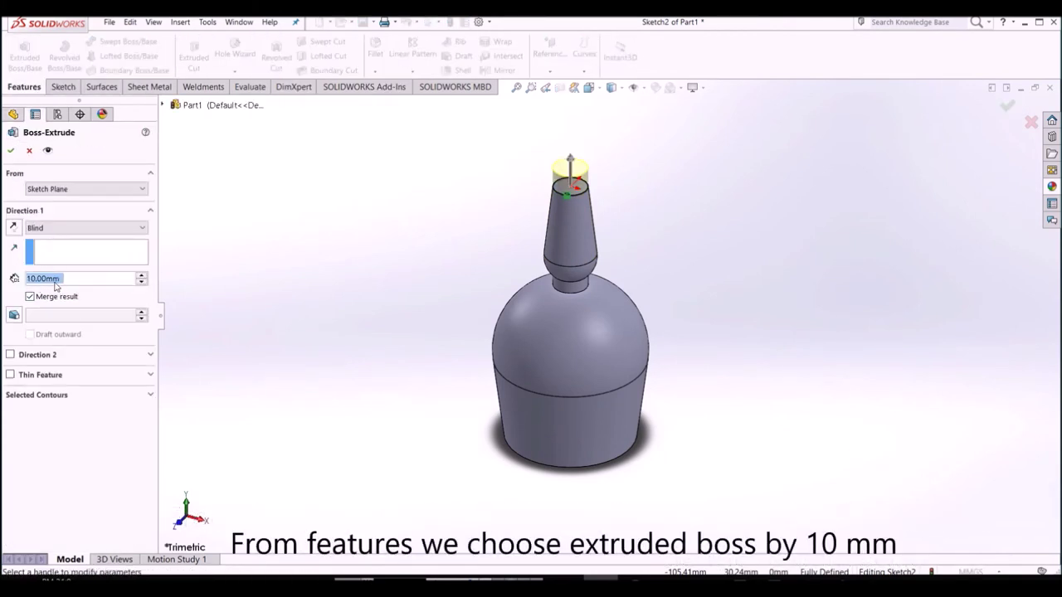
pyautogui.click(12, 150)
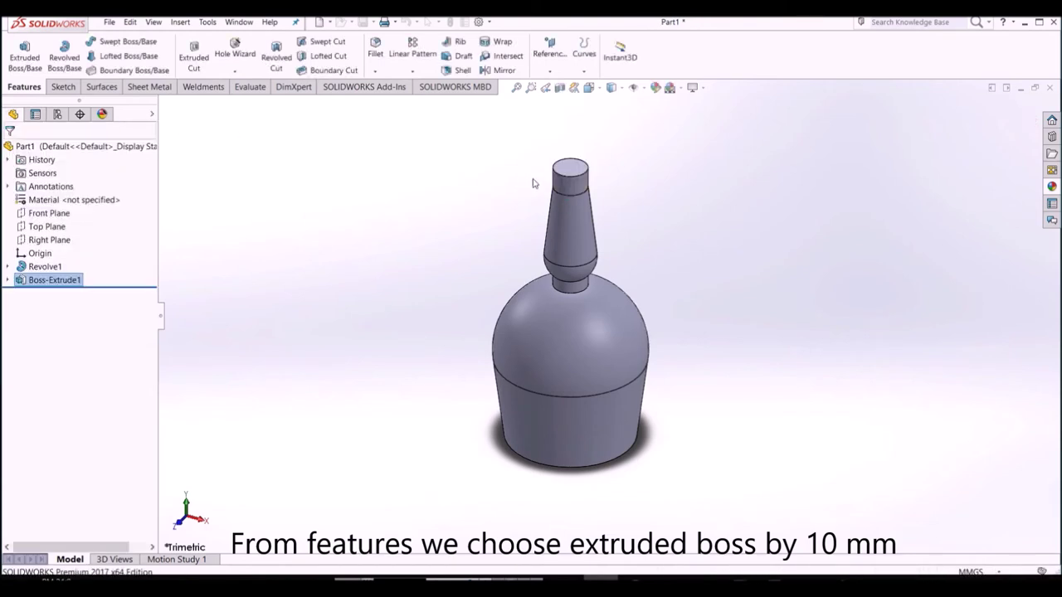
# Step: Create Sketch3 holding a circle converted from the extended neck's new top edge
pyautogui.click(616, 133)
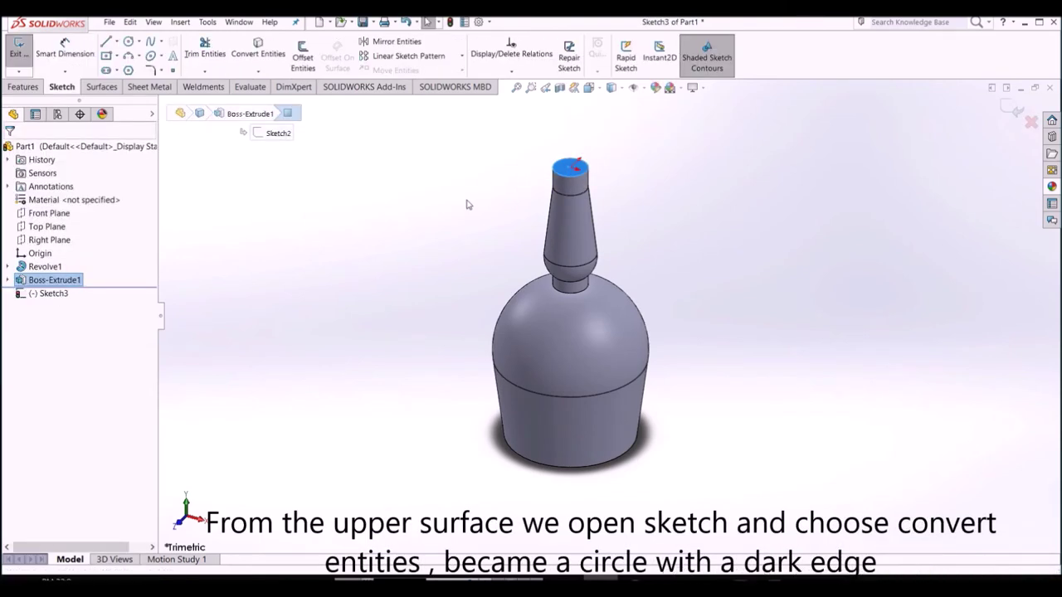
pyautogui.click(258, 52)
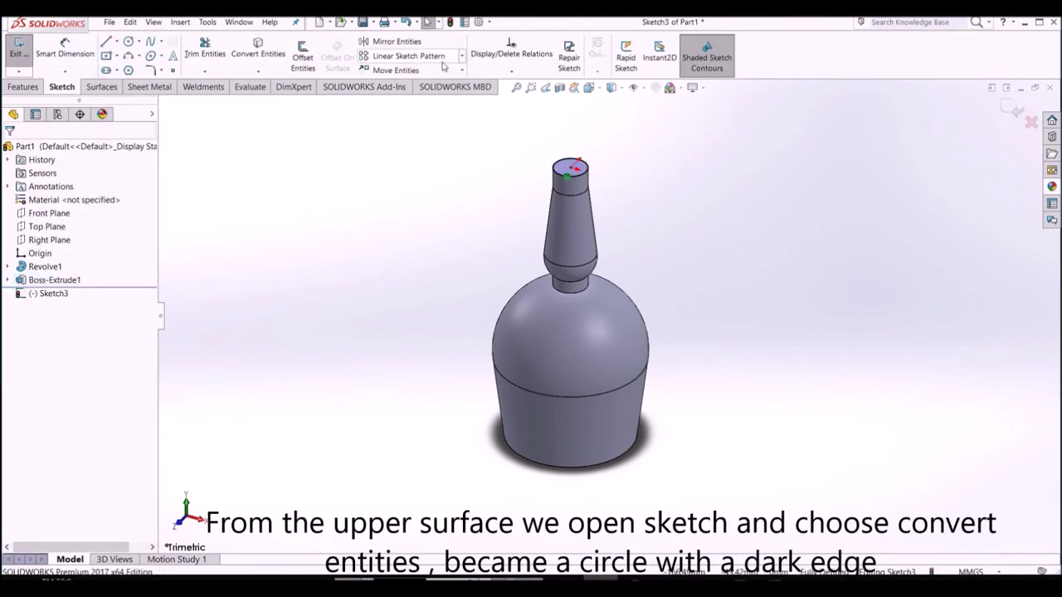
pyautogui.click(18, 51)
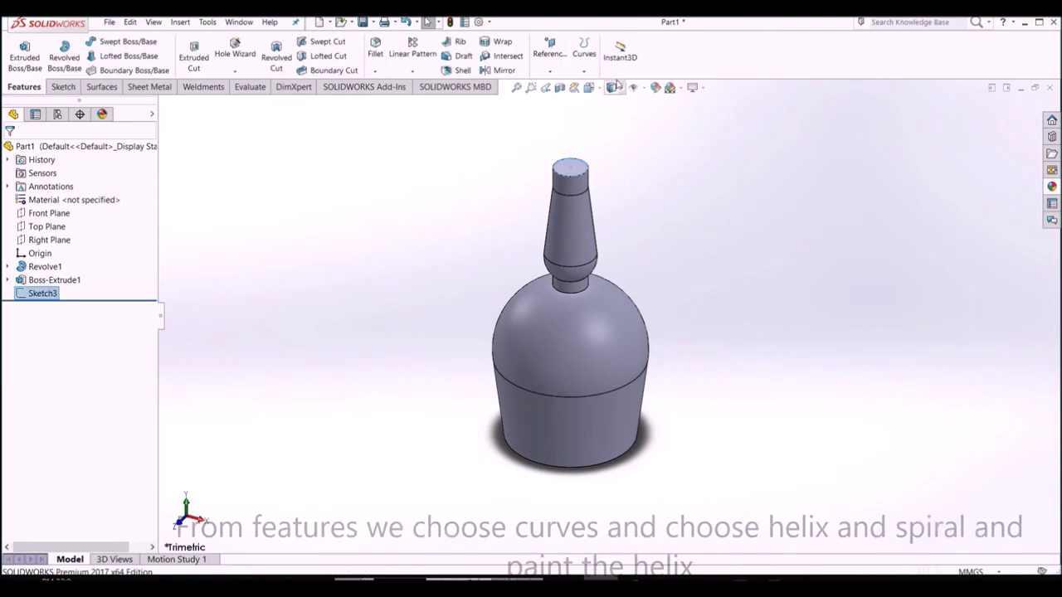
pyautogui.click(584, 75)
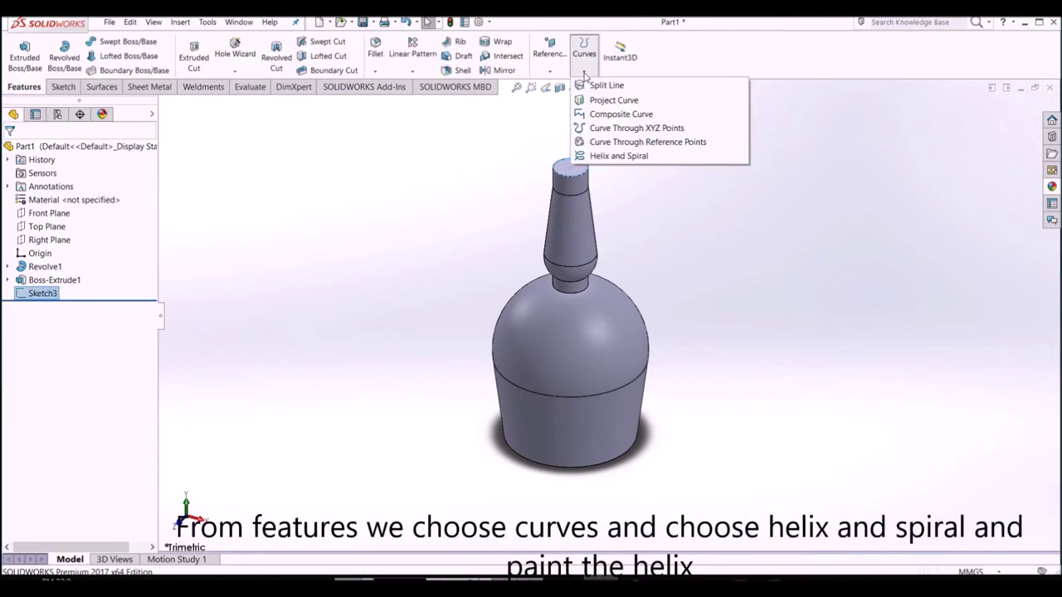
# Step: Create a helix on the top circle: 4 mm pitch, 2.25 revolutions, 0° start angle, reversed downward
pyautogui.click(593, 156)
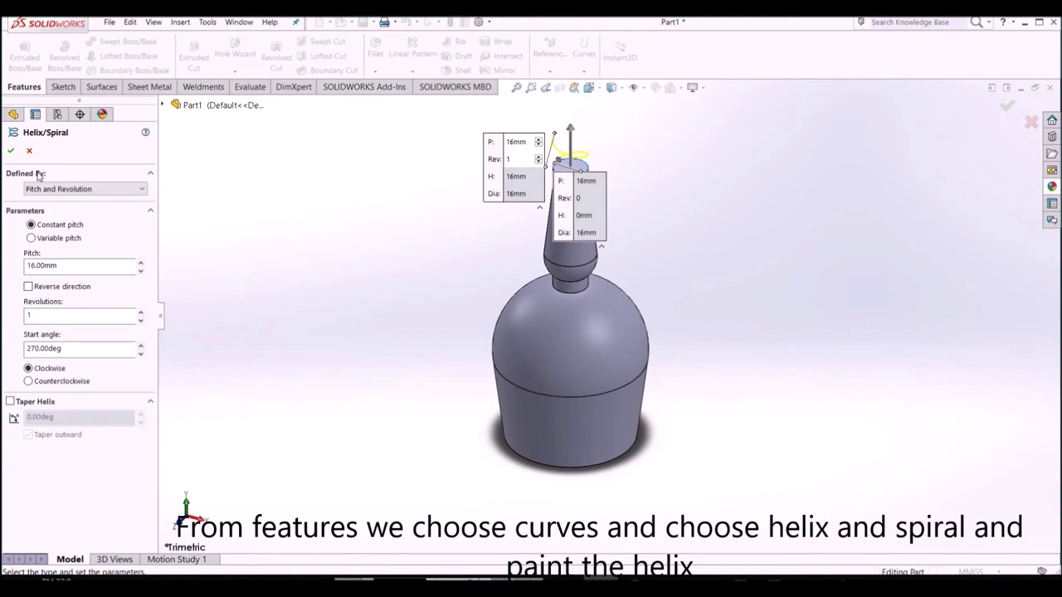
pyautogui.moveTo(70, 349); pyautogui.dragTo(28, 347)
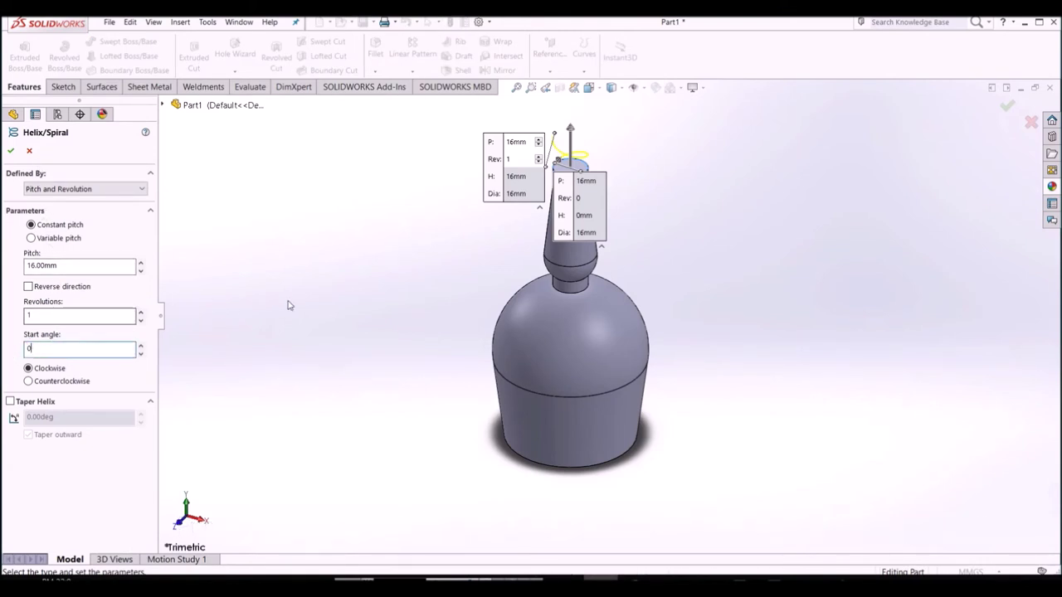
pyautogui.click(84, 267)
pyautogui.write('4')
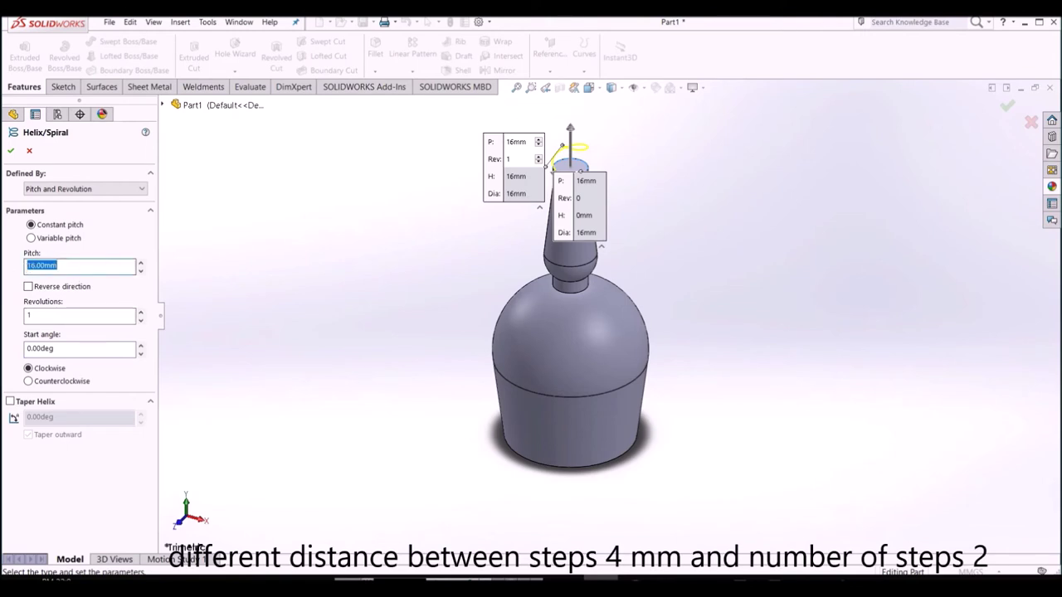
pyautogui.click(28, 287)
pyautogui.moveTo(595, 281); pyautogui.dragTo(387, 245)
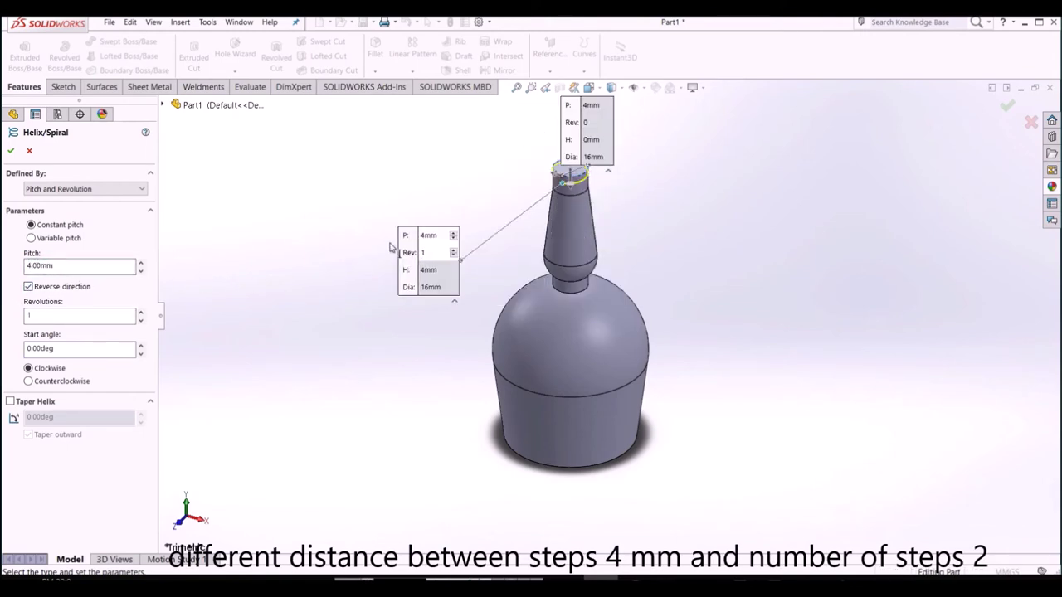
pyautogui.moveTo(609, 133); pyautogui.dragTo(651, 153)
pyautogui.moveTo(689, 201); pyautogui.dragTo(705, 213)
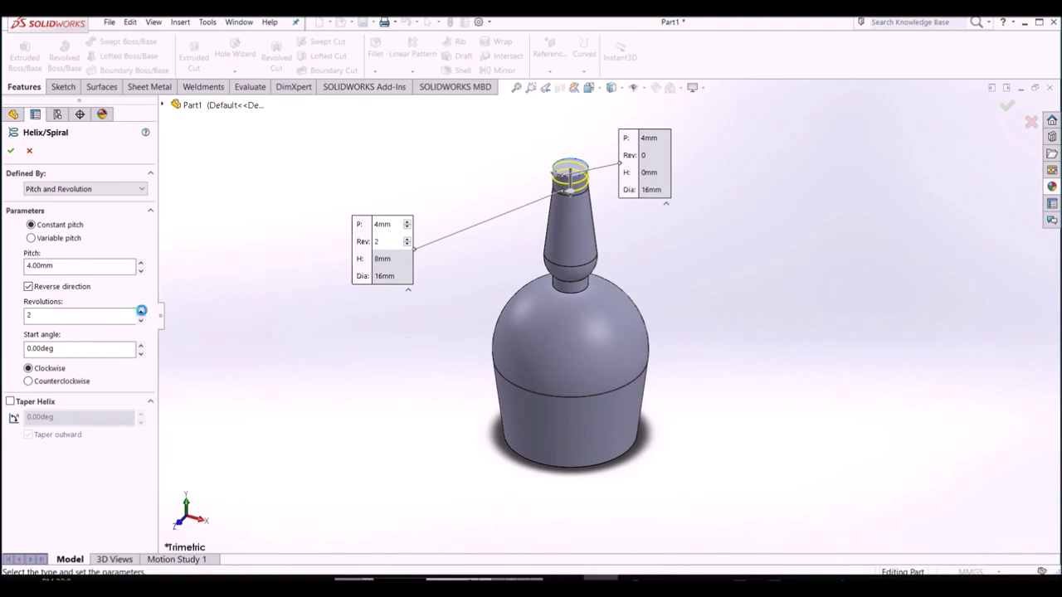
pyautogui.click(10, 151)
# Step: Create Sweep1: a 1 mm circular profile along Helix/Spiral1 with Align with end faces ticked
pyautogui.press('f')
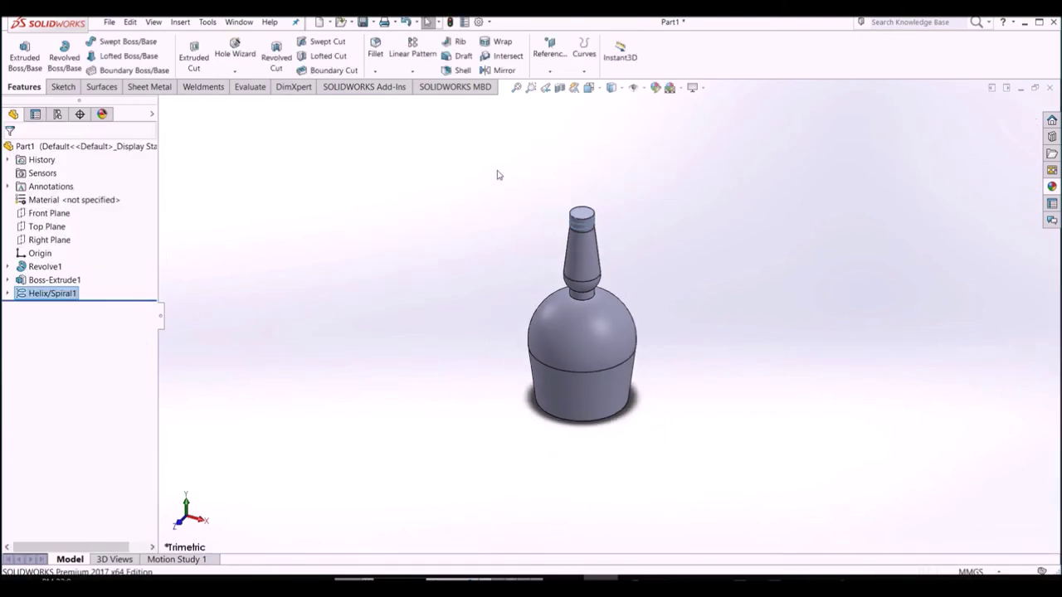
pyautogui.scroll(-3, 498, 174)
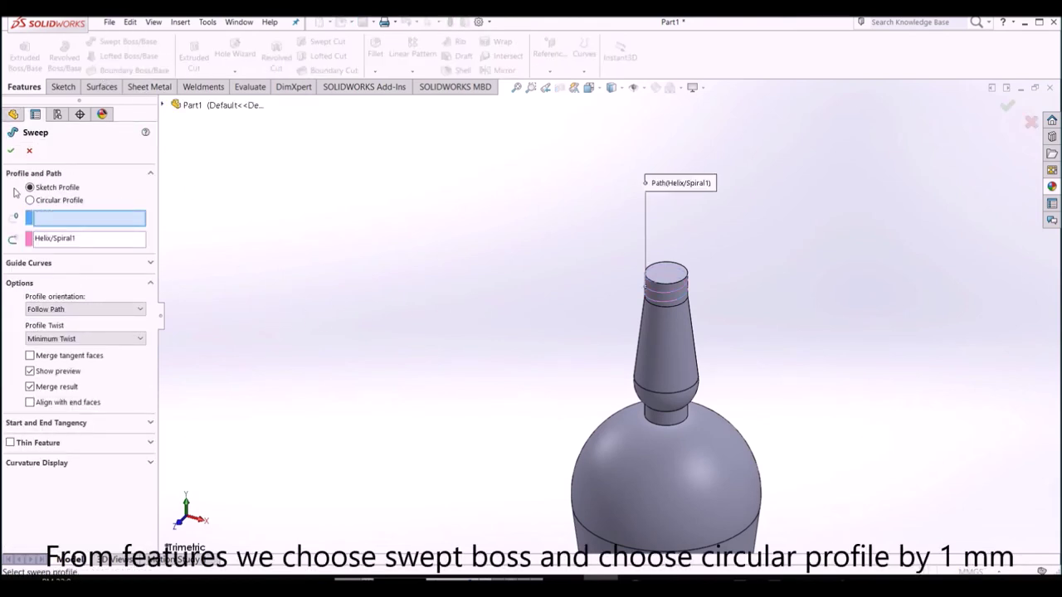
pyautogui.click(30, 201)
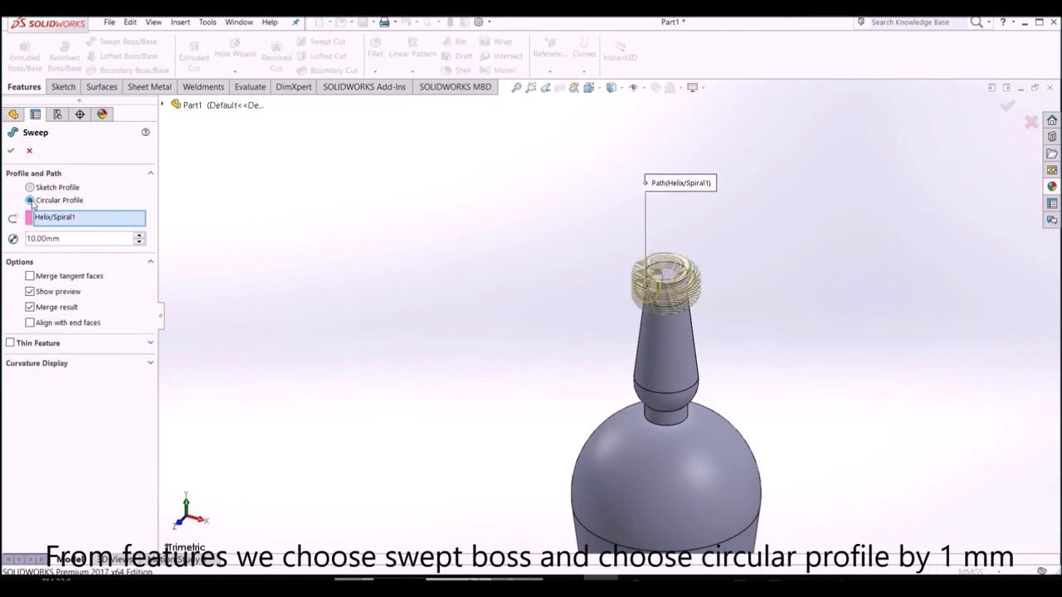
pyautogui.doubleClick(65, 240)
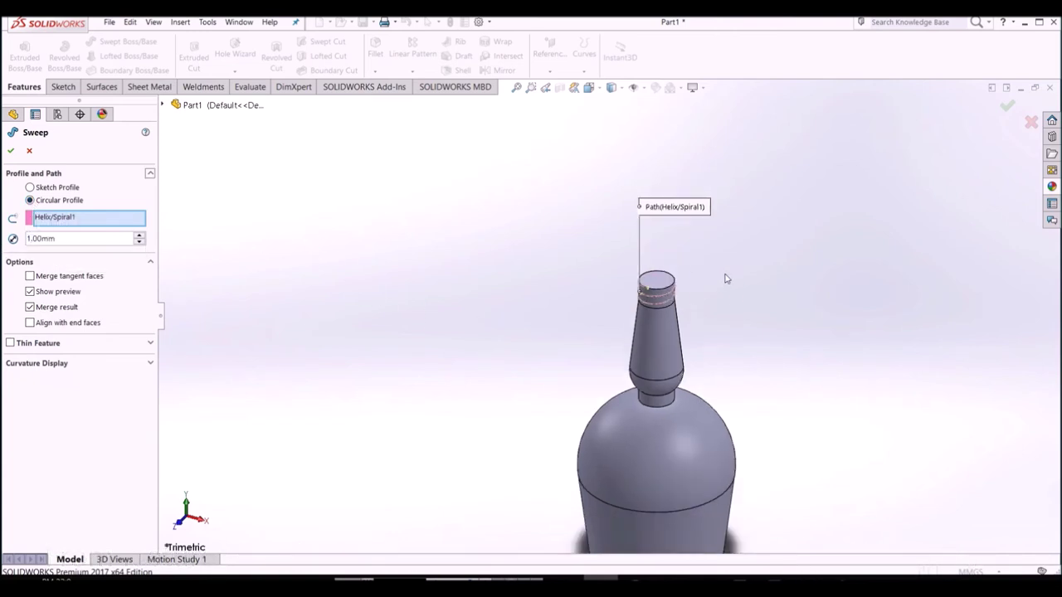
pyautogui.scroll(-2, 726, 280)
pyautogui.scroll(-2, 689, 282)
pyautogui.scroll(-2, 611, 325)
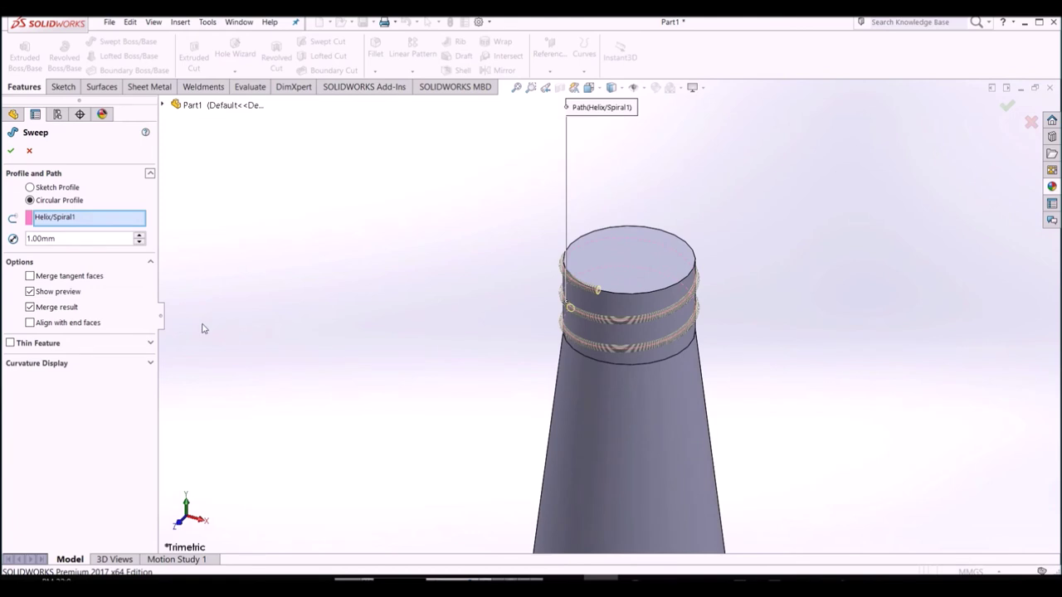
pyautogui.click(30, 323)
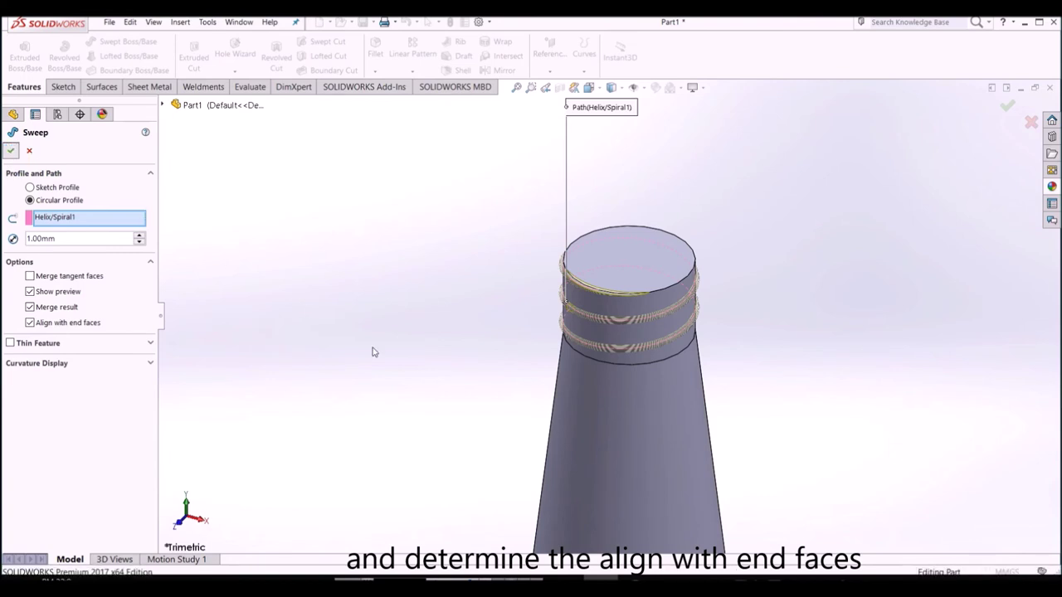
pyautogui.press('Return')
pyautogui.scroll(2, 506, 365)
pyautogui.scroll(2, 516, 373)
pyautogui.scroll(2, 530, 396)
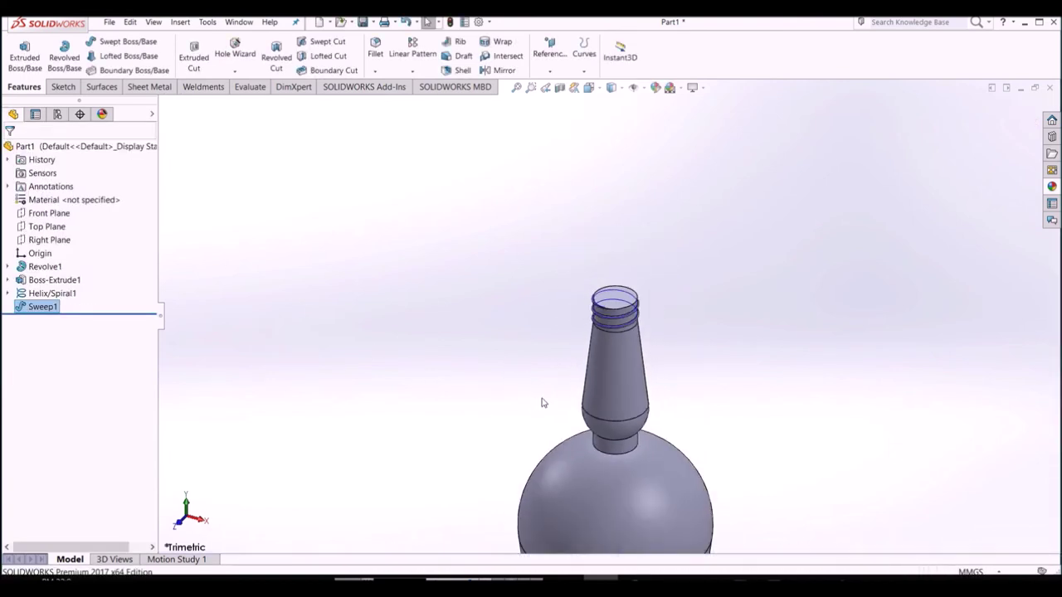
# Step: Round the bottle's bottom edge with a 5 mm fillet
pyautogui.press('z')
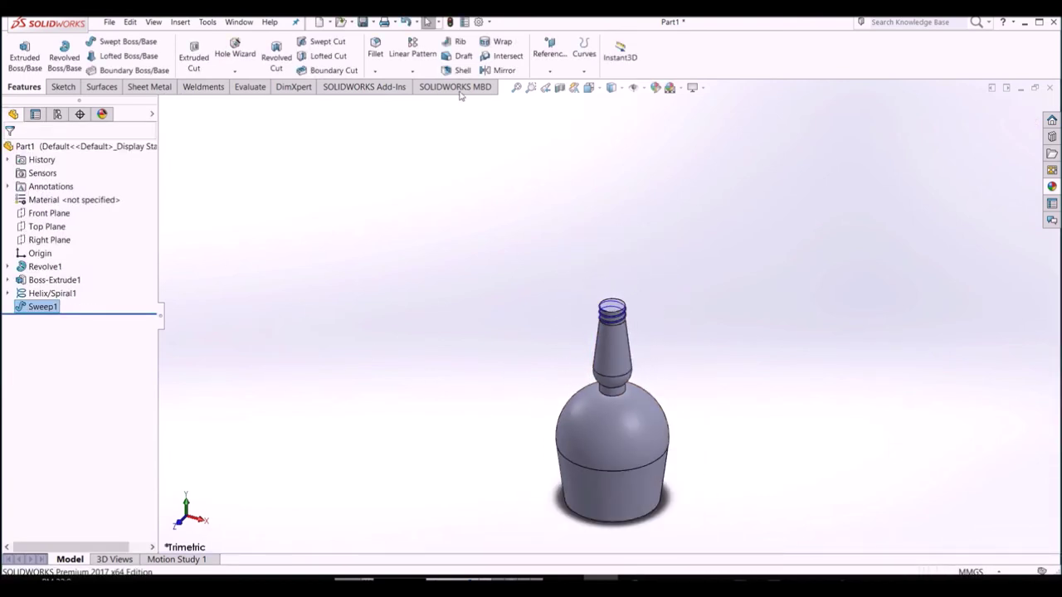
pyautogui.click(375, 51)
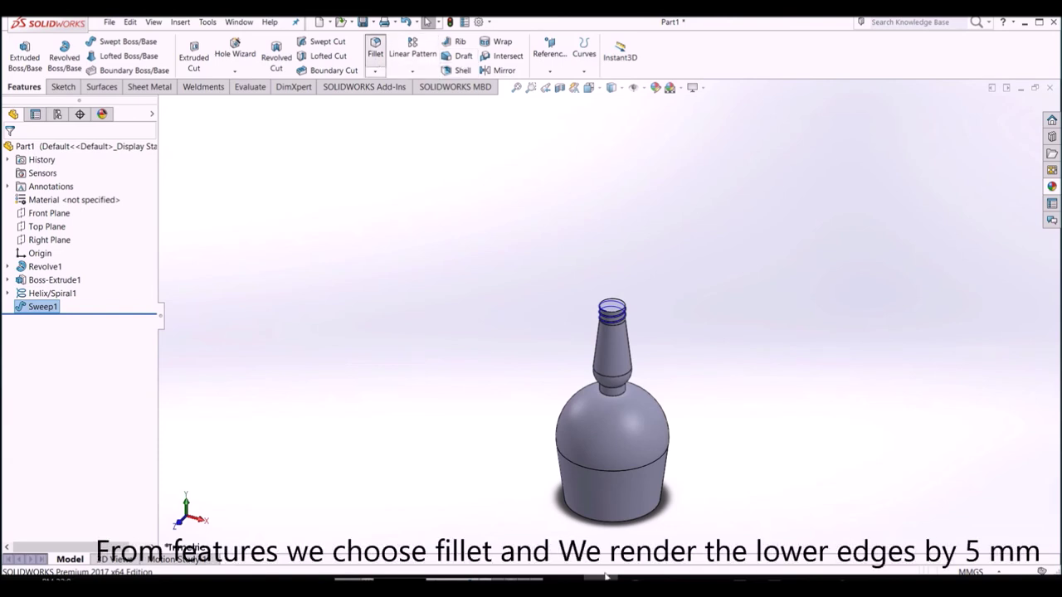
pyautogui.click(602, 524)
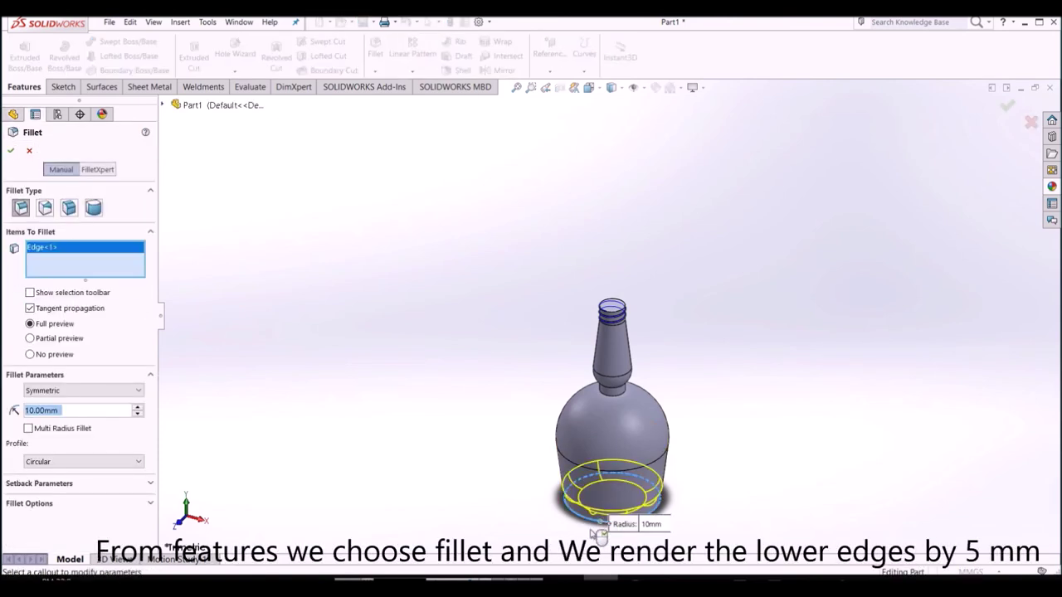
pyautogui.write('5')
pyautogui.press('Return')
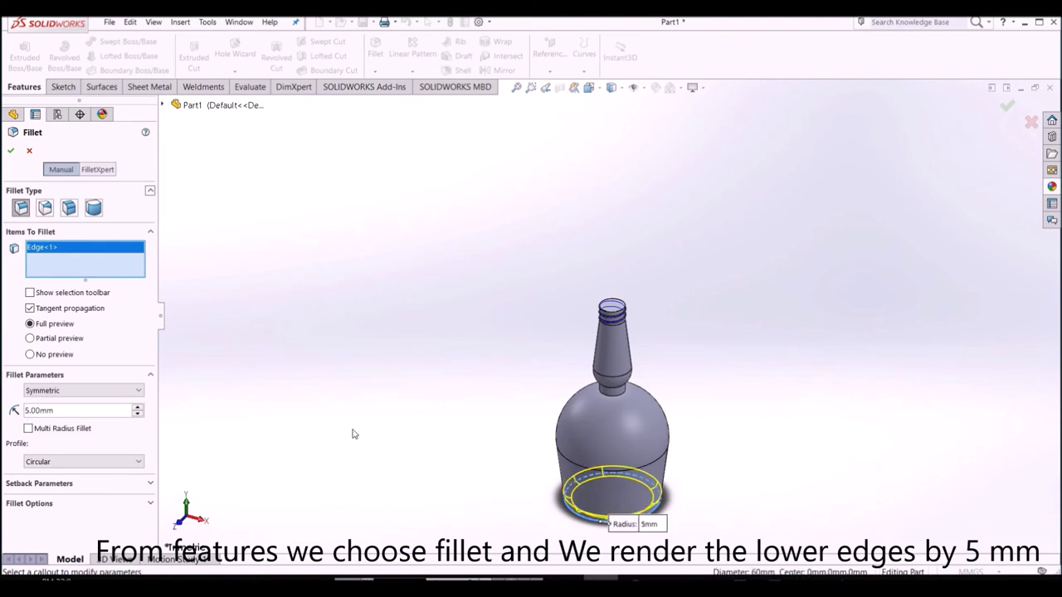
pyautogui.click(11, 150)
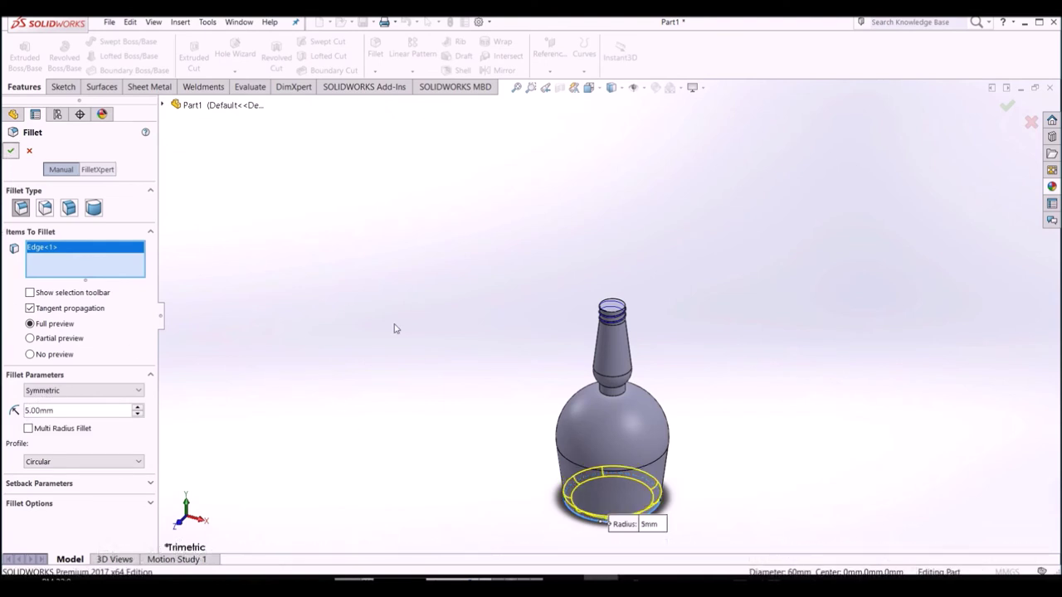
# Step: Fillet the two edges at the base of the neck with a 4 mm radius
pyautogui.scroll(-5, 606, 400)
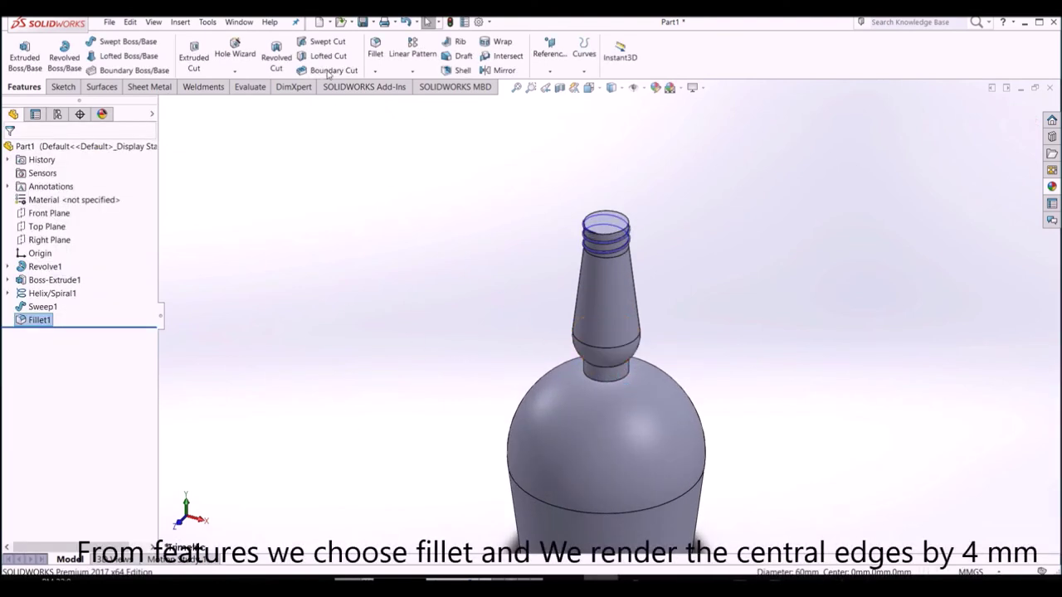
pyautogui.click(607, 369)
pyautogui.click(607, 384)
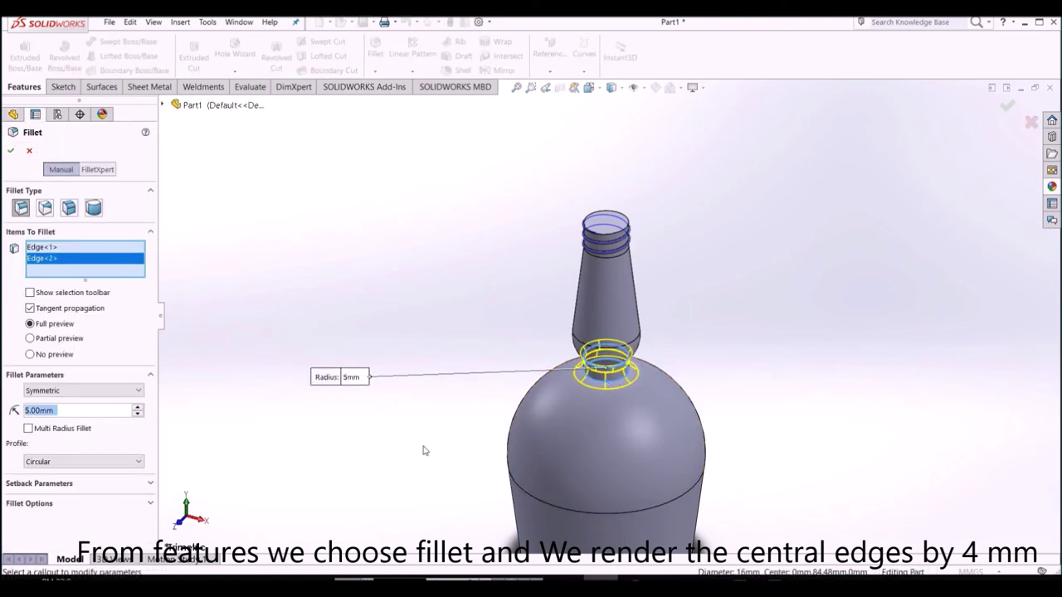
pyautogui.write('4')
pyautogui.press('Return')
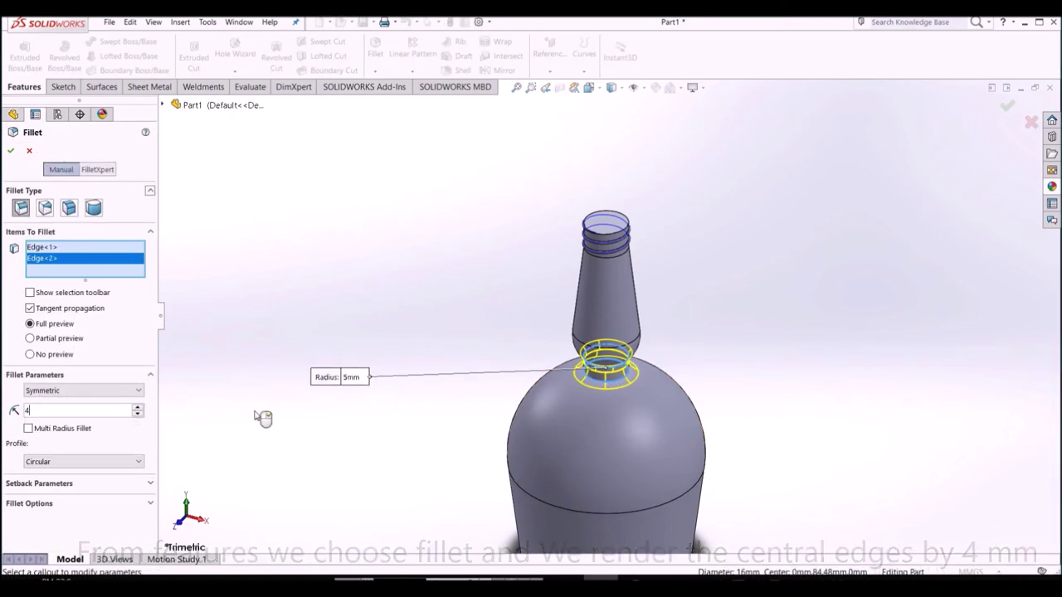
pyautogui.click(9, 151)
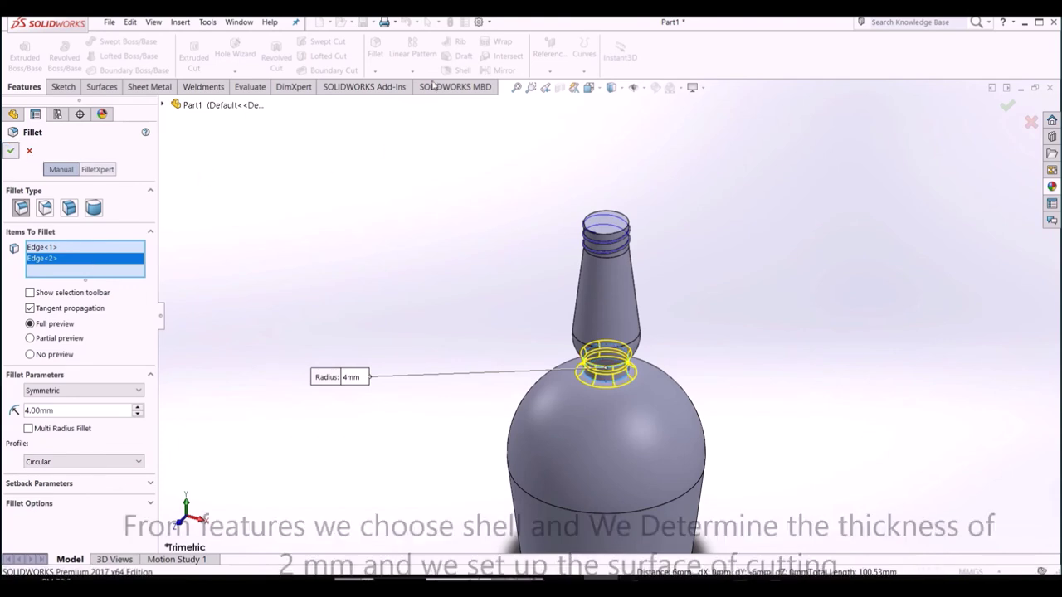
# Step: Shell the bottle to 2 mm walls, leaving the neck's top face open
pyautogui.click(462, 72)
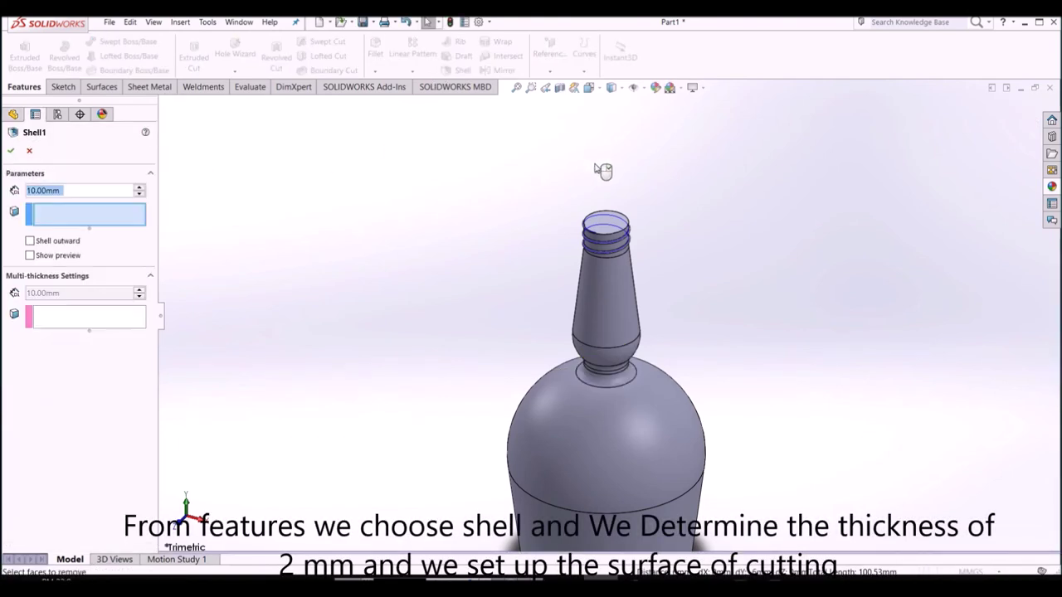
pyautogui.click(605, 223)
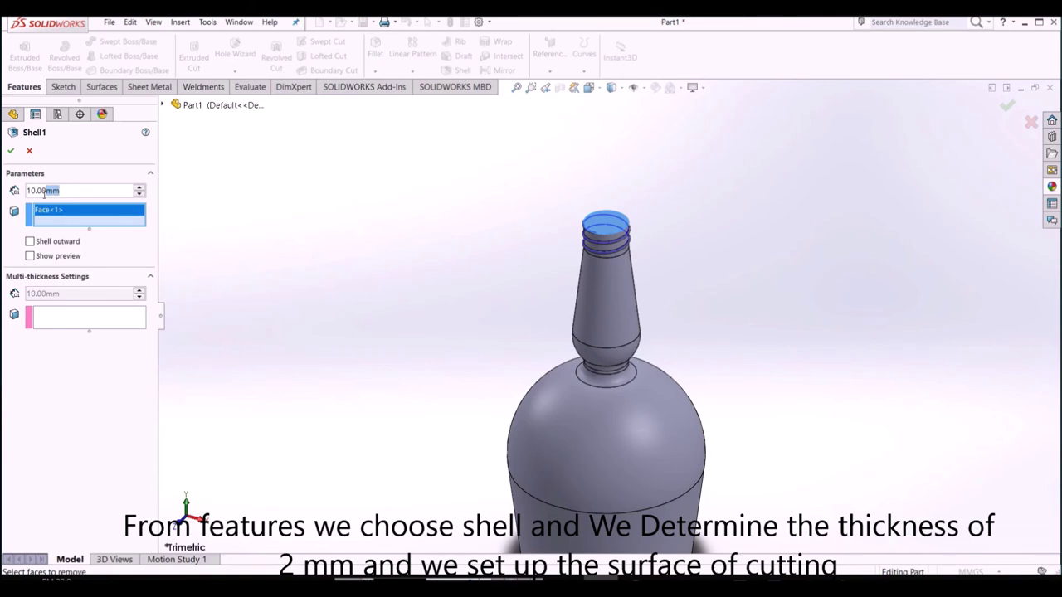
pyautogui.write('2')
pyautogui.press('Return')
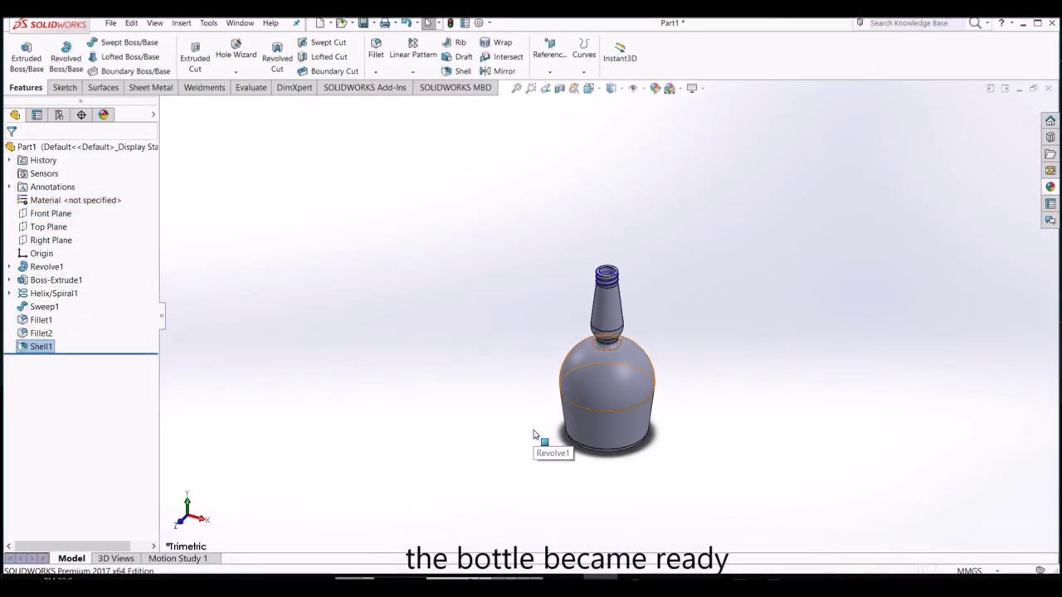
pyautogui.moveTo(546, 384); pyautogui.dragTo(562, 396, button='middle')
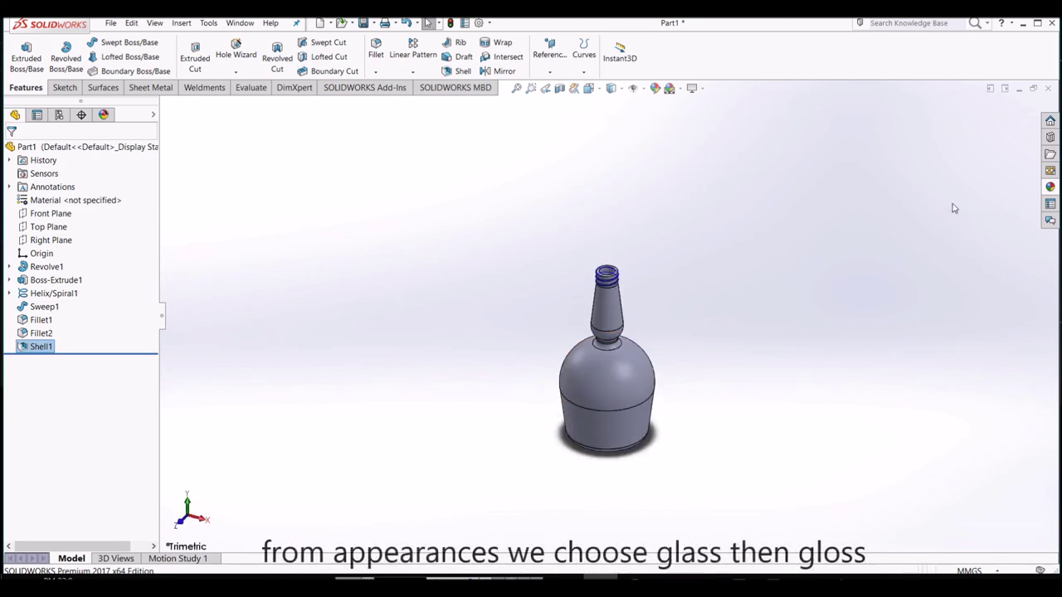
pyautogui.click(1050, 187)
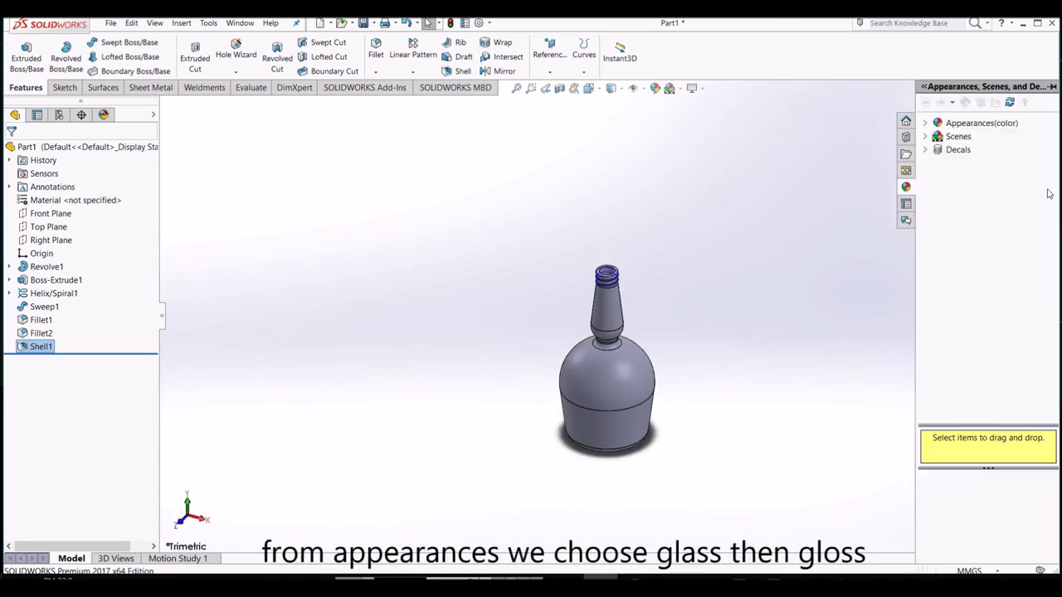
# Step: Apply the clear glass appearance from Appearances(color) > Glass > Gloss to the bottle
pyautogui.doubleClick(979, 122)
pyautogui.doubleClick(968, 190)
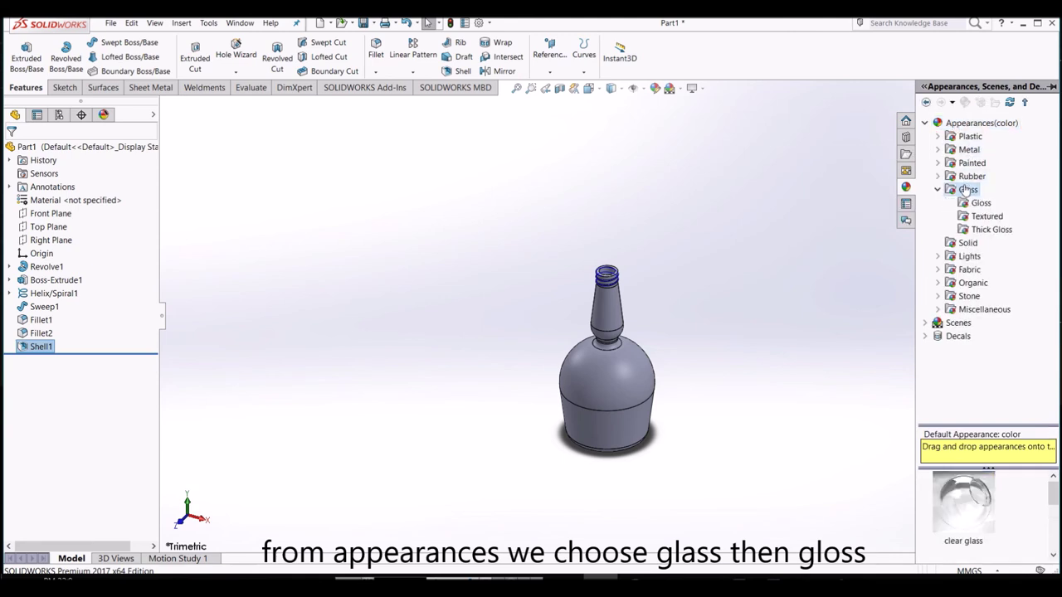
pyautogui.click(963, 502)
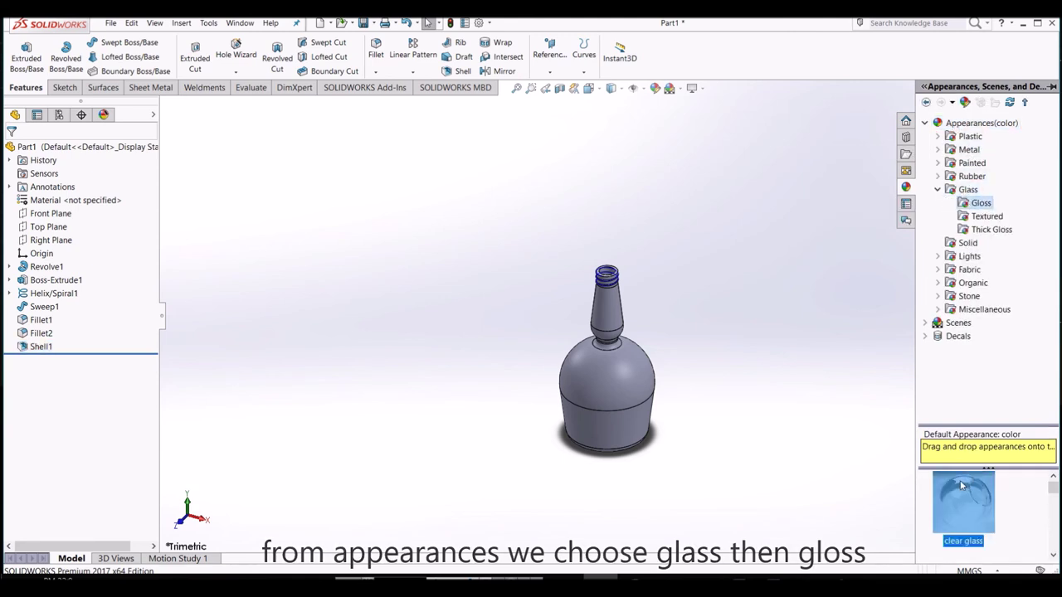
pyautogui.doubleClick(974, 498)
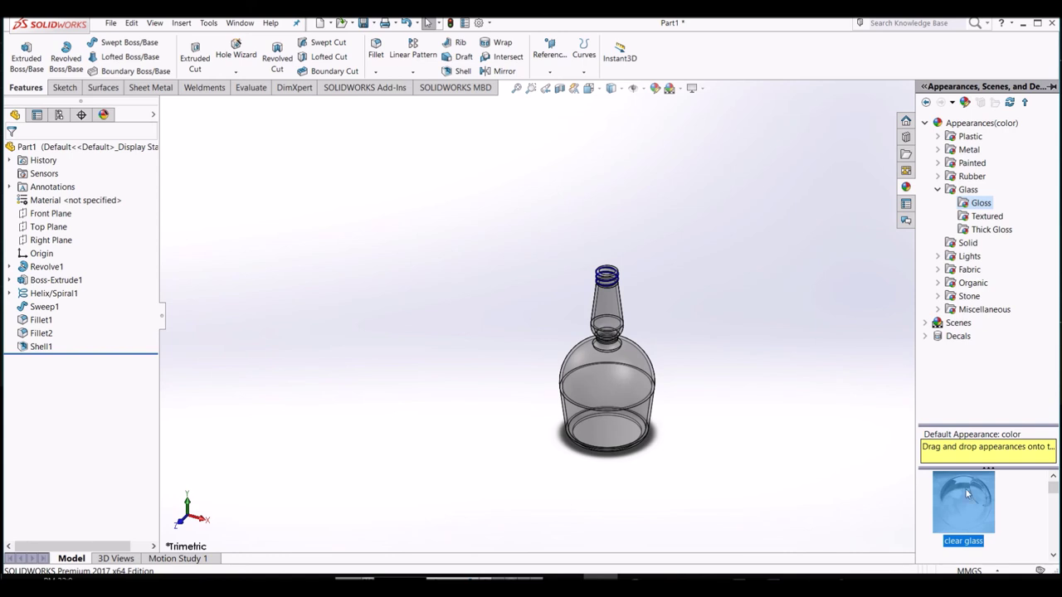
pyautogui.press('Up')
pyautogui.press('Up')
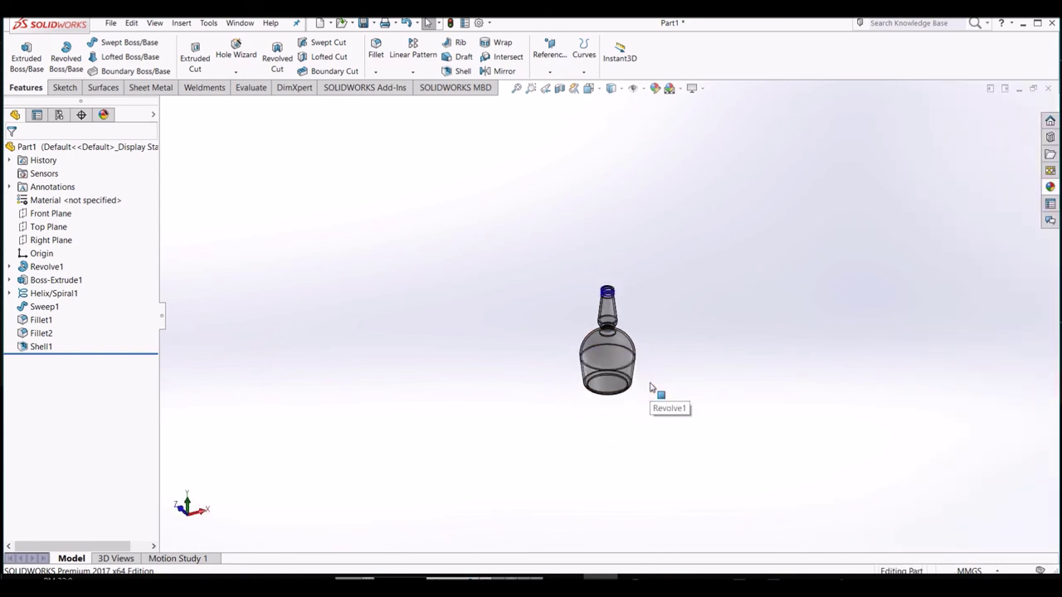
pyautogui.press('Up')
pyautogui.scroll(-3, 537, 163)
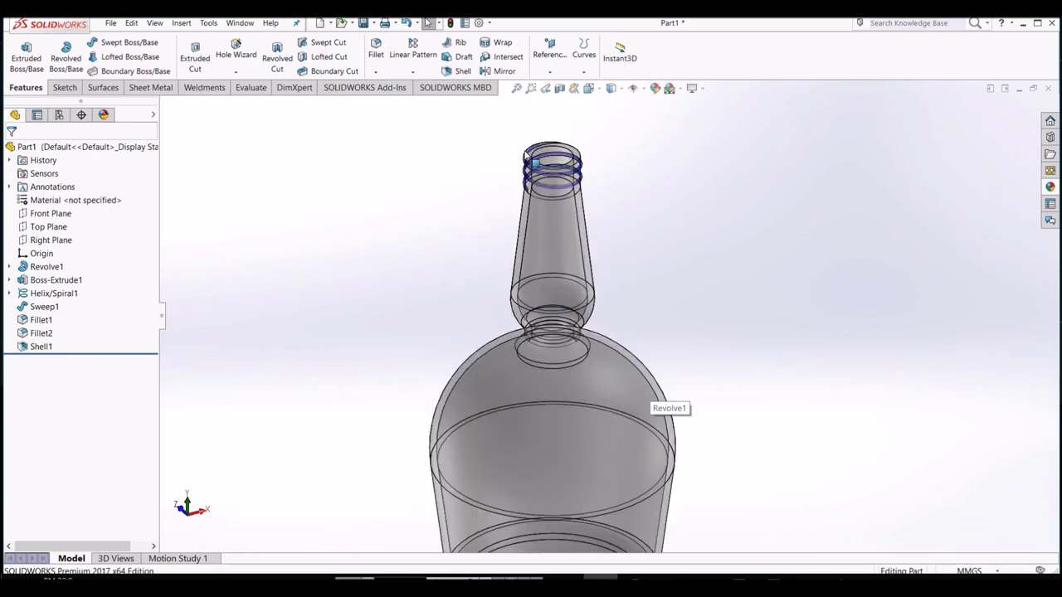
pyautogui.press('Left')
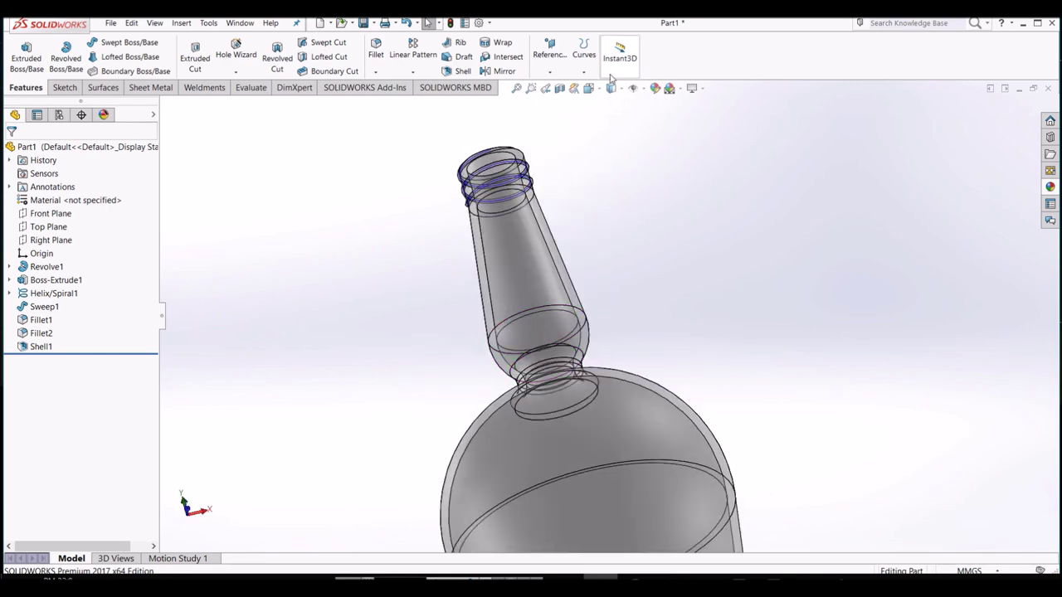
pyautogui.click(590, 89)
pyautogui.click(601, 320)
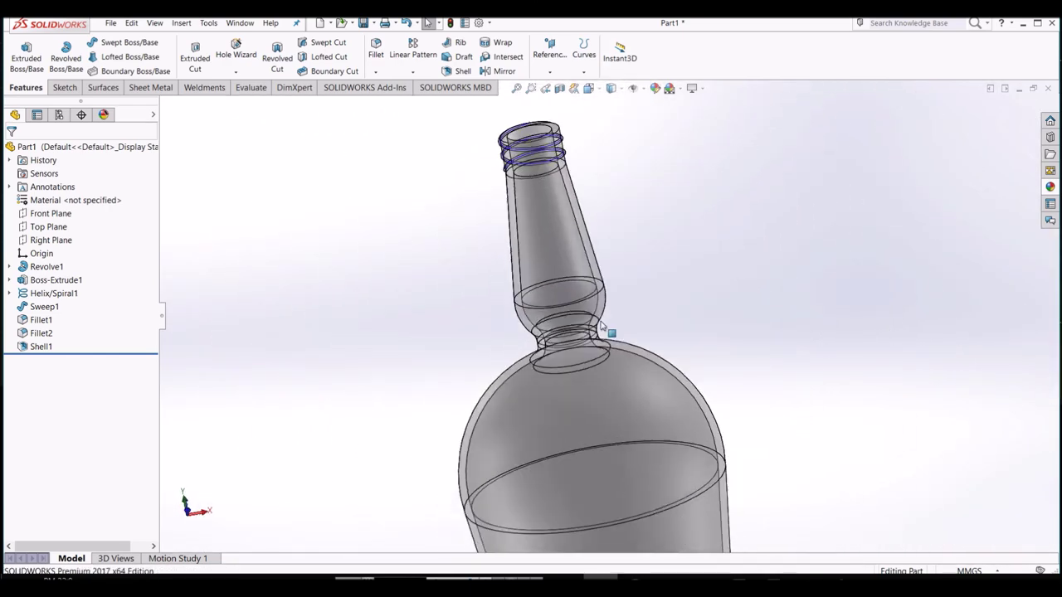